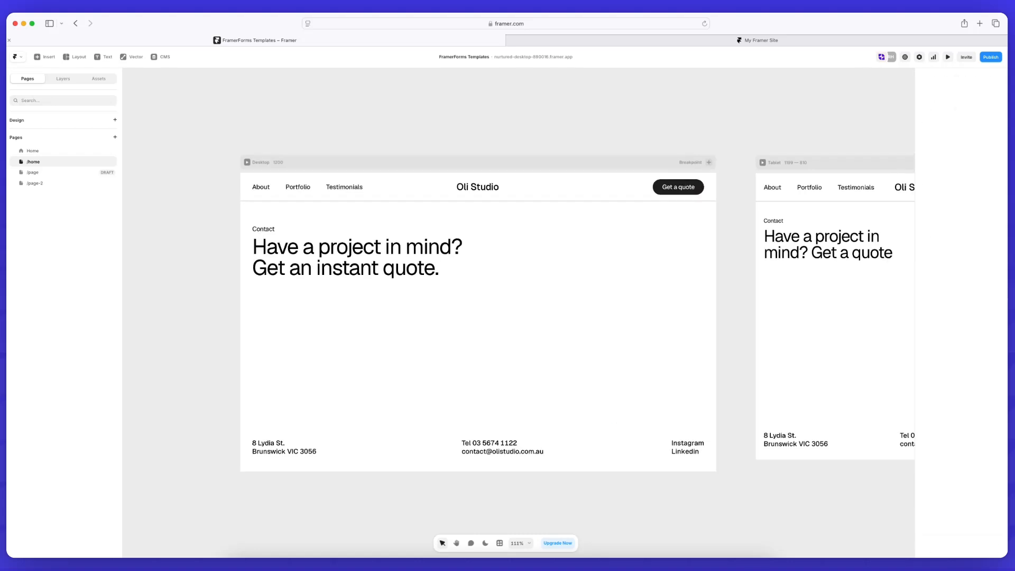
Insert a FramerForms Calculator Form and drop it into the Desktop contact stack beside the heading
click(644, 288)
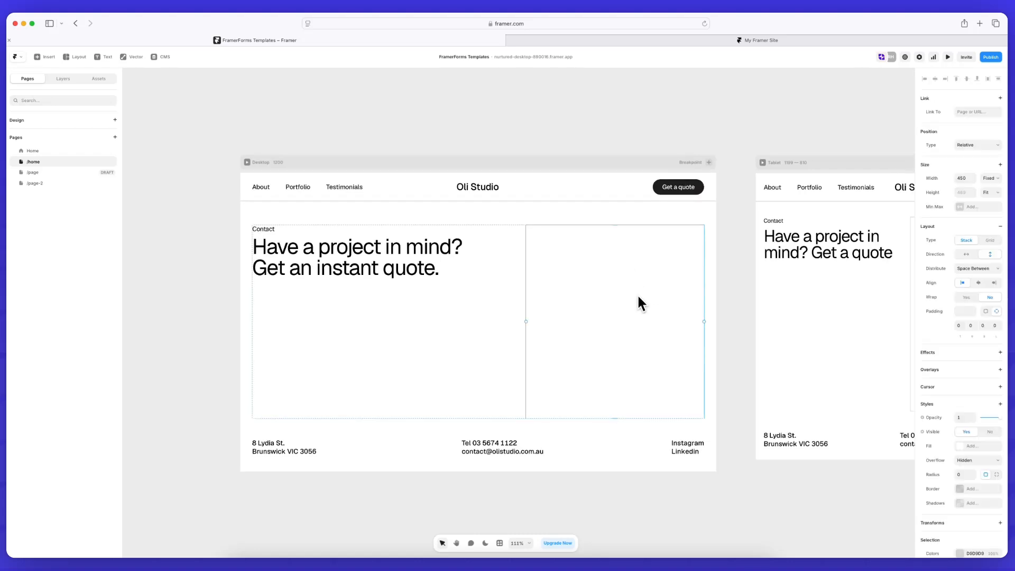
click(500, 543)
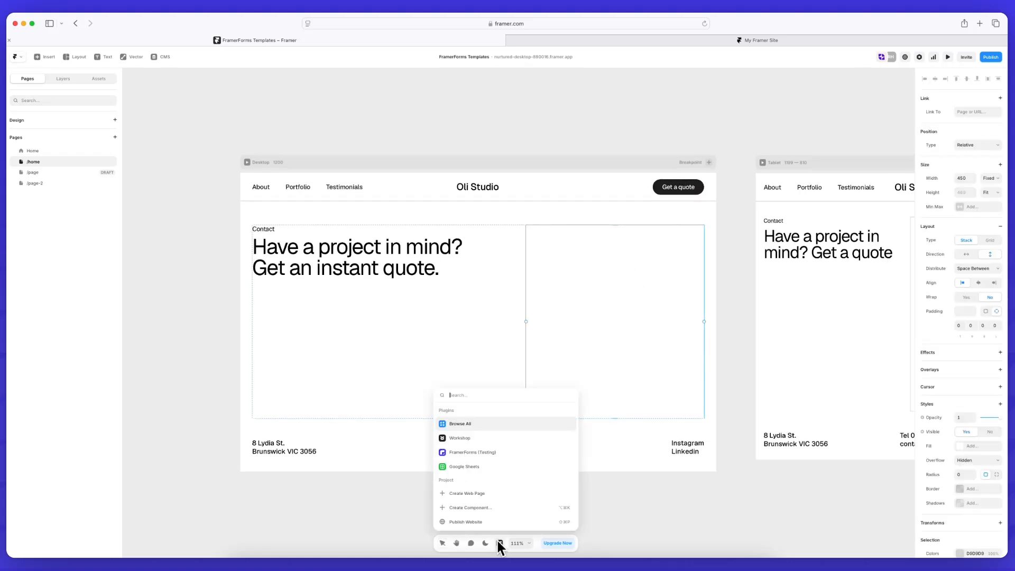
click(491, 454)
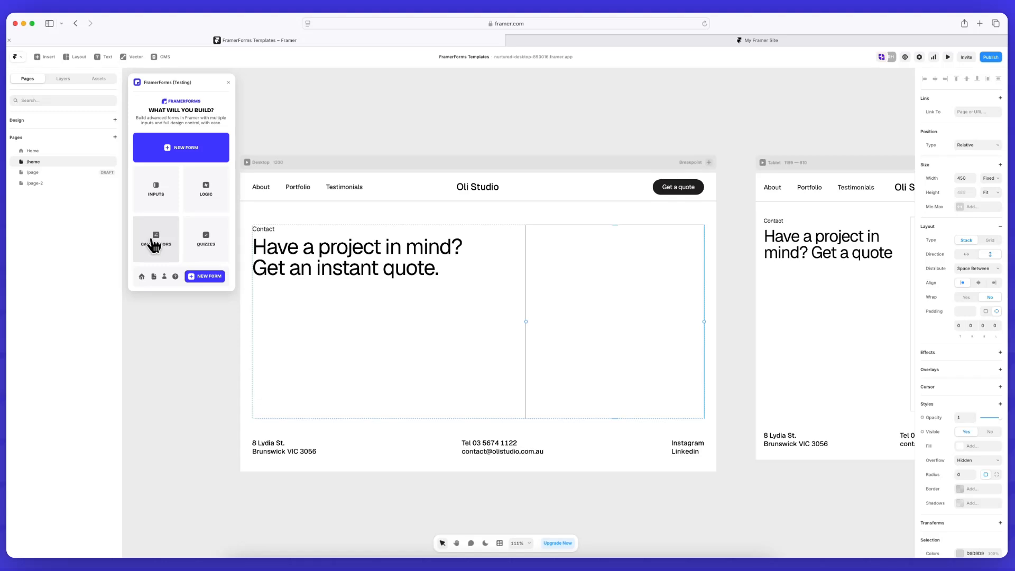
click(164, 242)
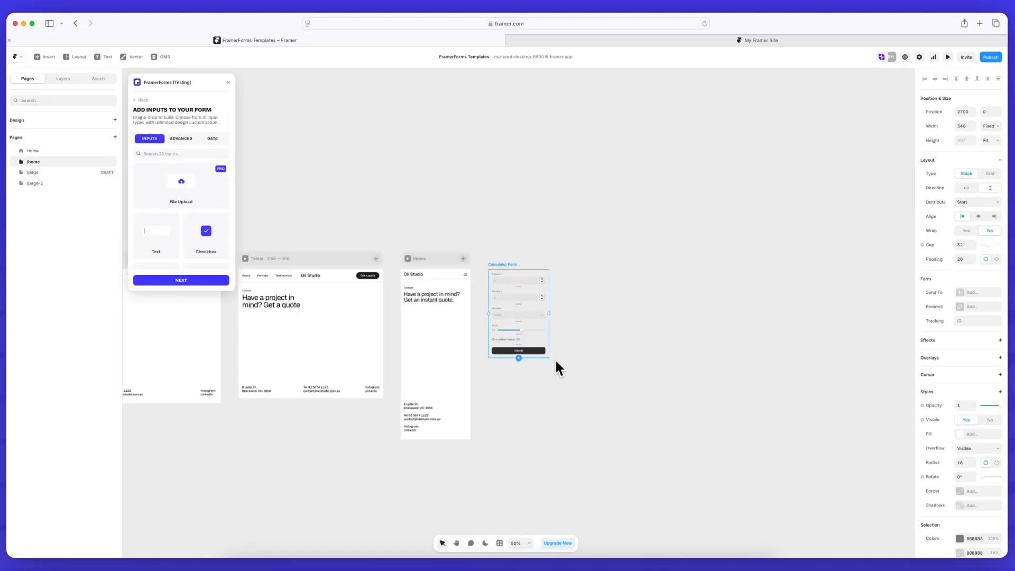
scroll(548, 274, left, 8)
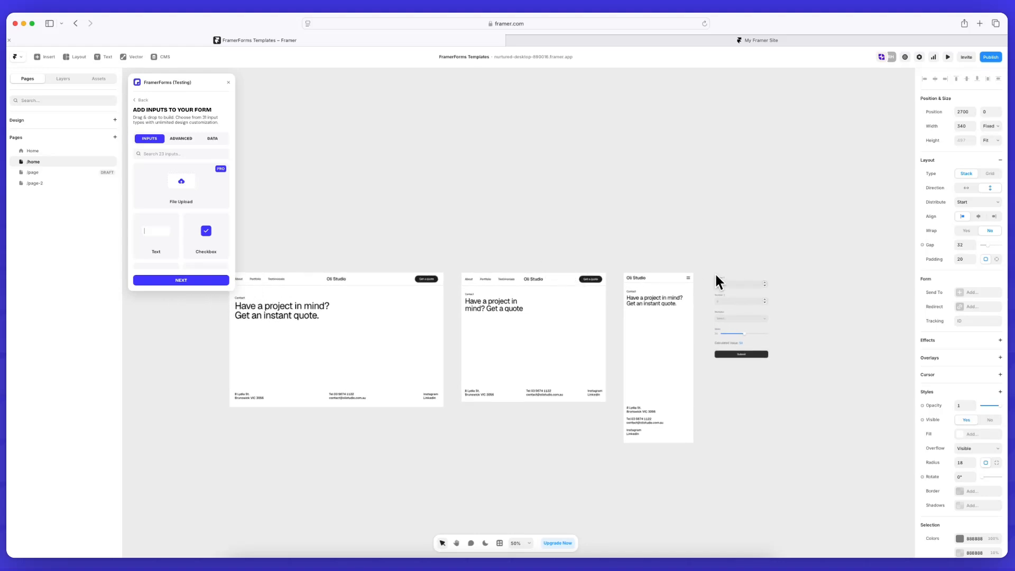
drag(716, 276, 401, 307)
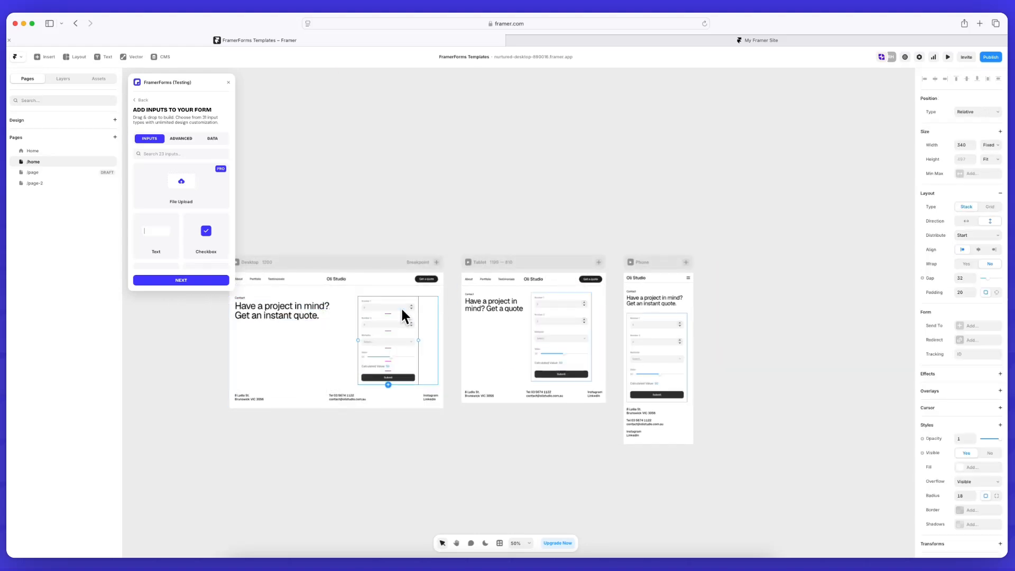
scroll(380, 296, up, 8)
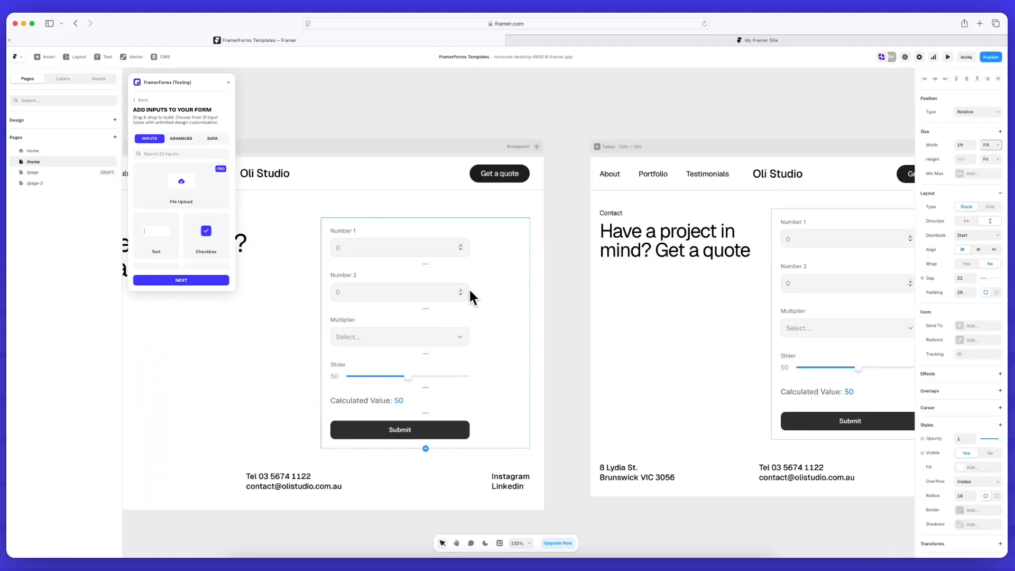
click(559, 275)
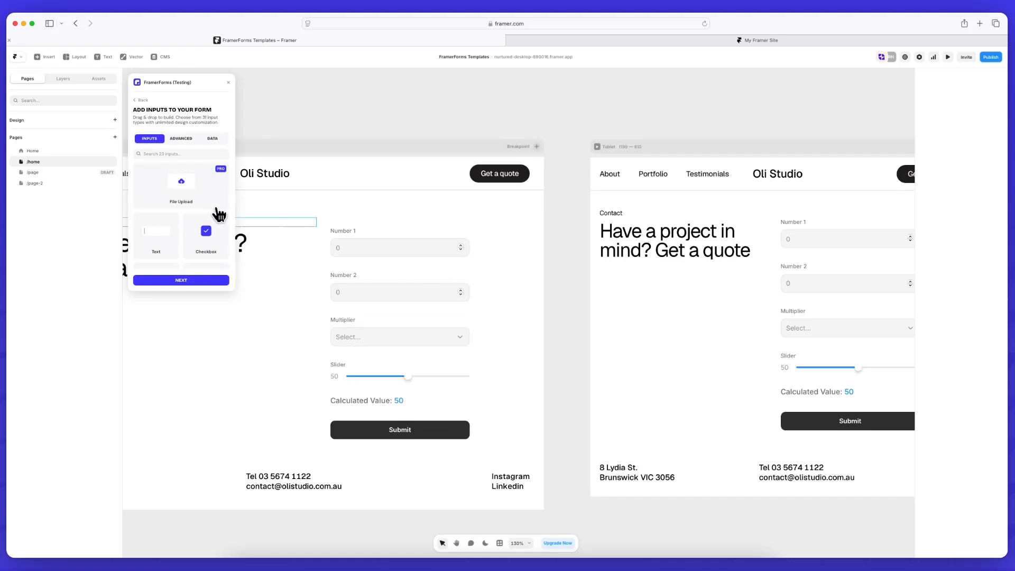
scroll(181, 231, down, 2)
scroll(181, 231, down, 2)
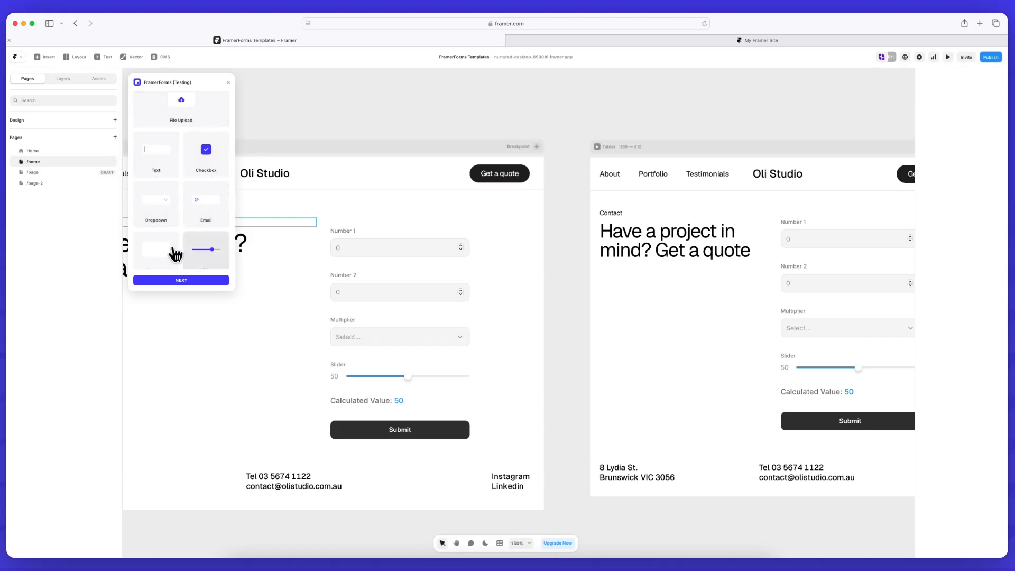
scroll(169, 254, down, 4)
scroll(197, 201, down, 2)
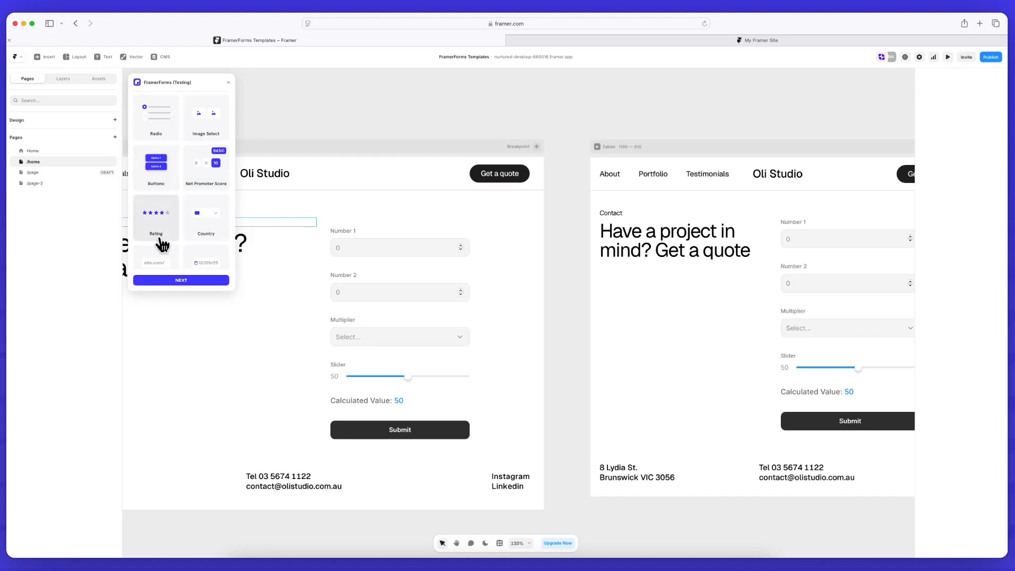
scroll(206, 241, down, 4)
scroll(208, 241, down, 3)
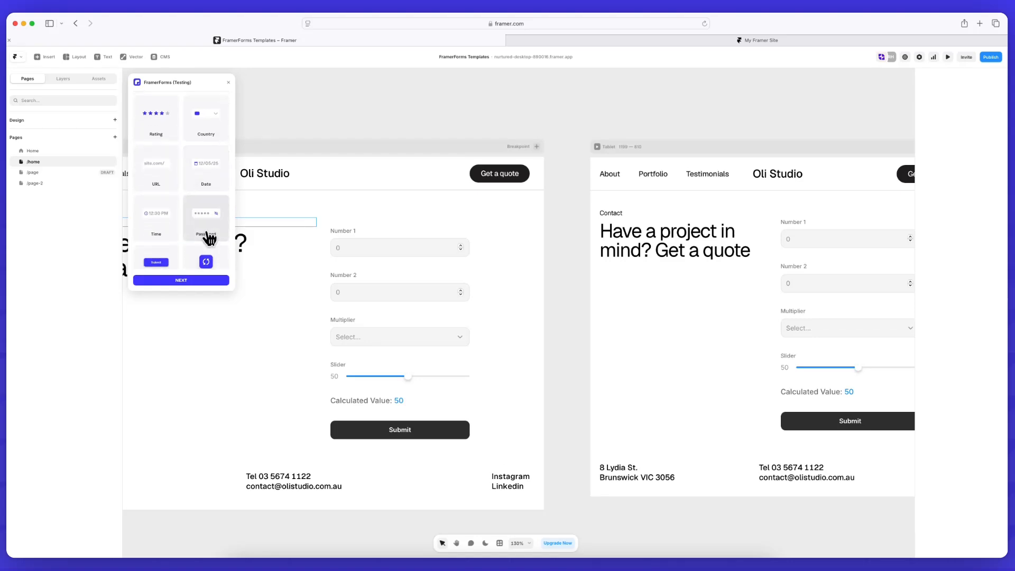
click(387, 249)
click(556, 293)
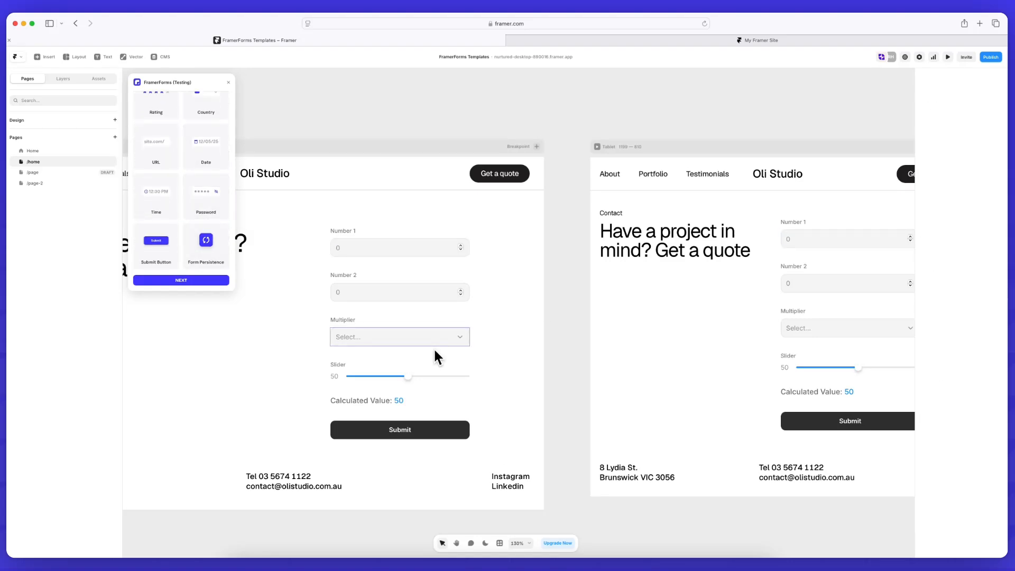
Move the Multiplier dropdown above Number 1 and rename its field to project_type
drag(413, 326, 414, 225)
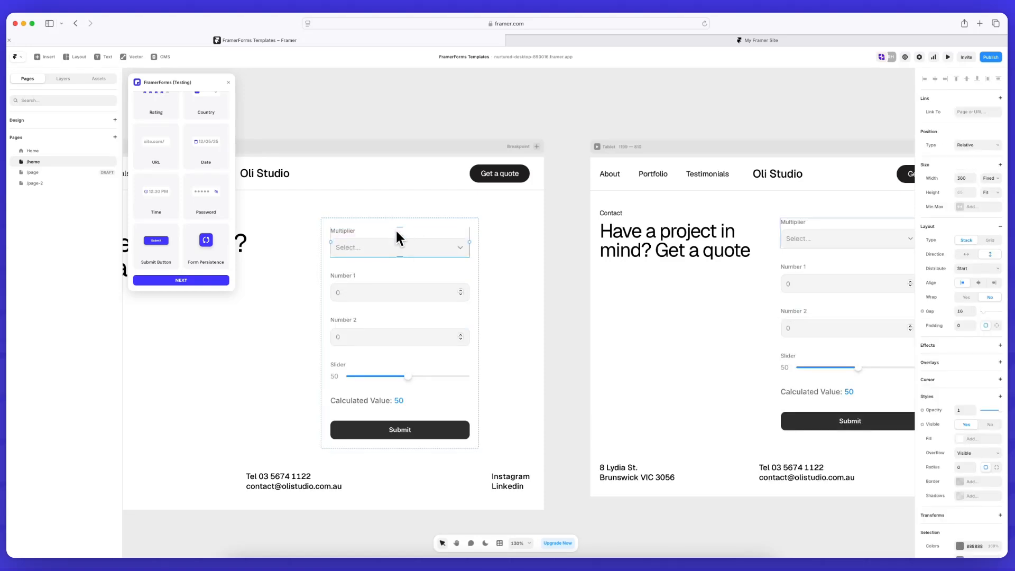
click(350, 243)
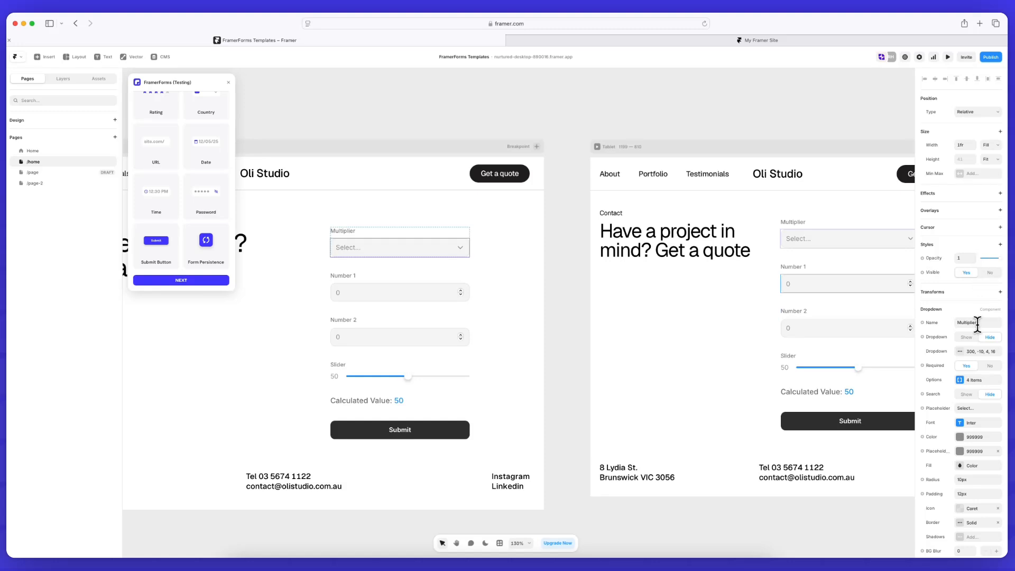
scroll(975, 324, down, 2)
click(976, 284)
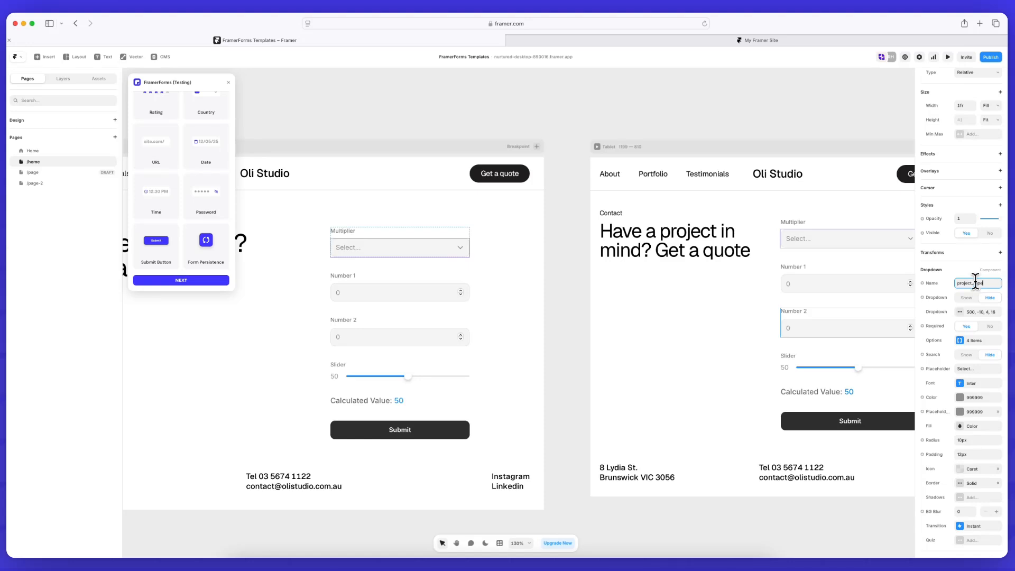
Set the dropdown placeholder to 'landing page' and review its 4 options, including Landing Pages' value and default
click(961, 341)
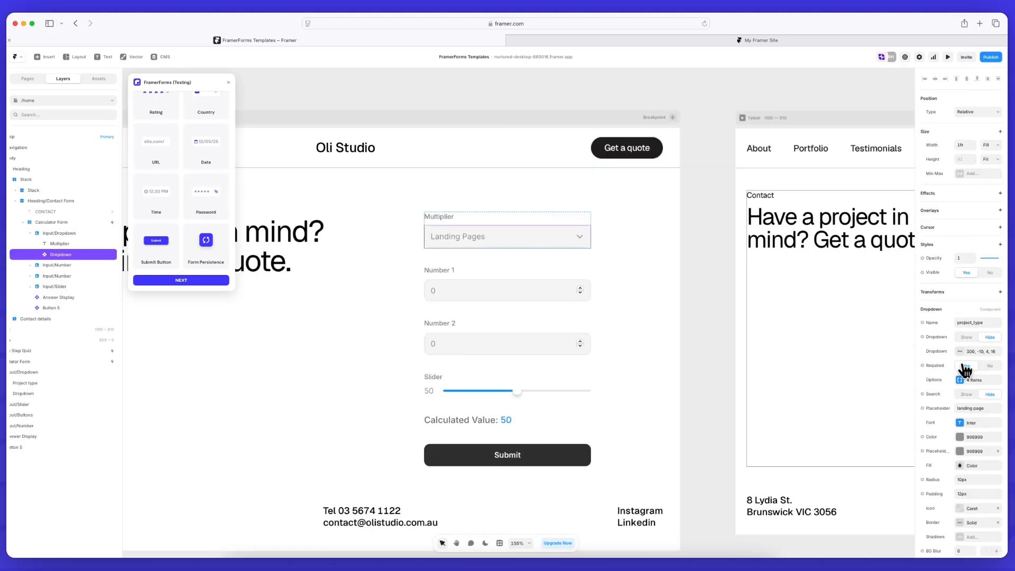
click(965, 381)
click(859, 402)
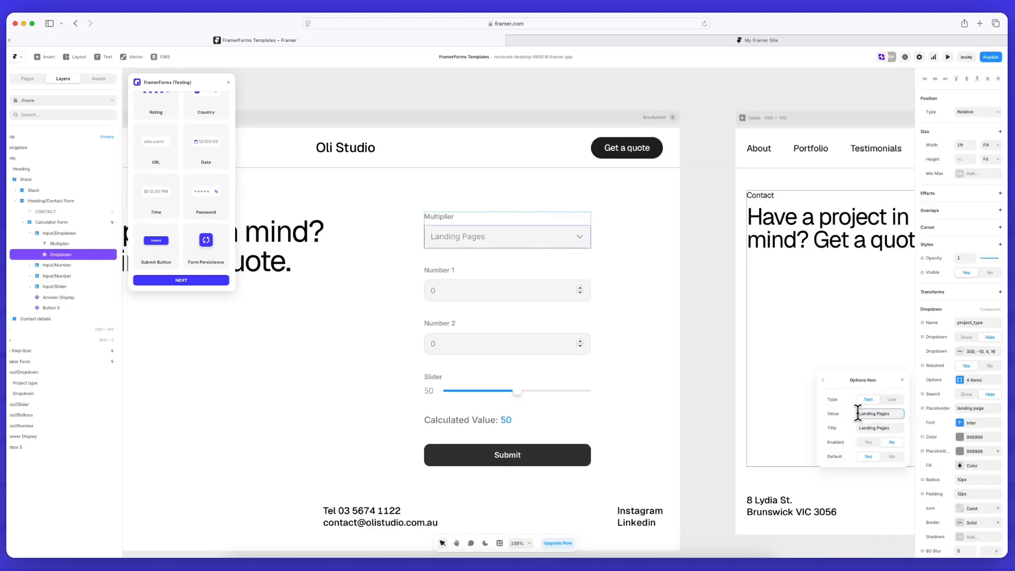
click(823, 380)
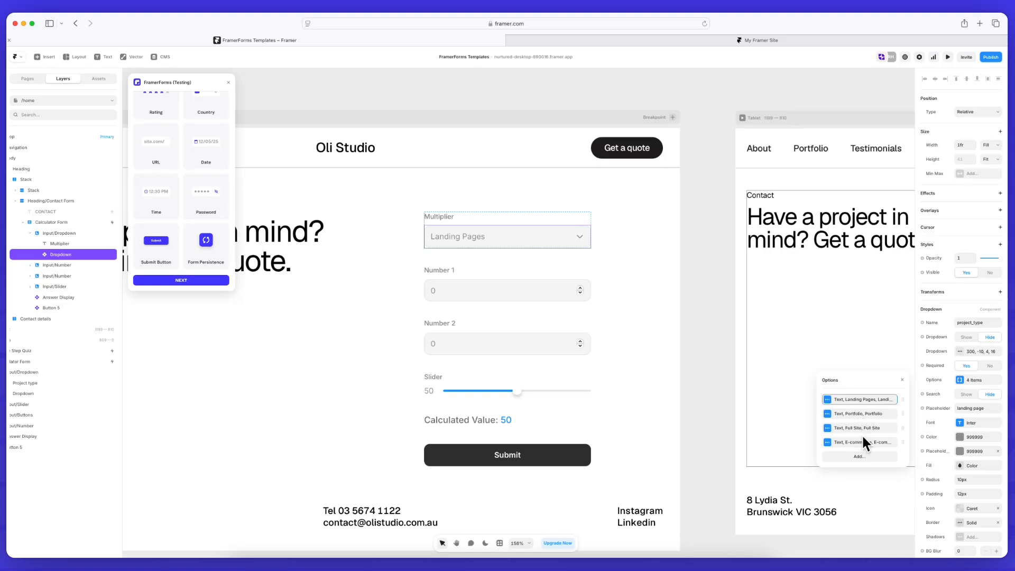
click(877, 400)
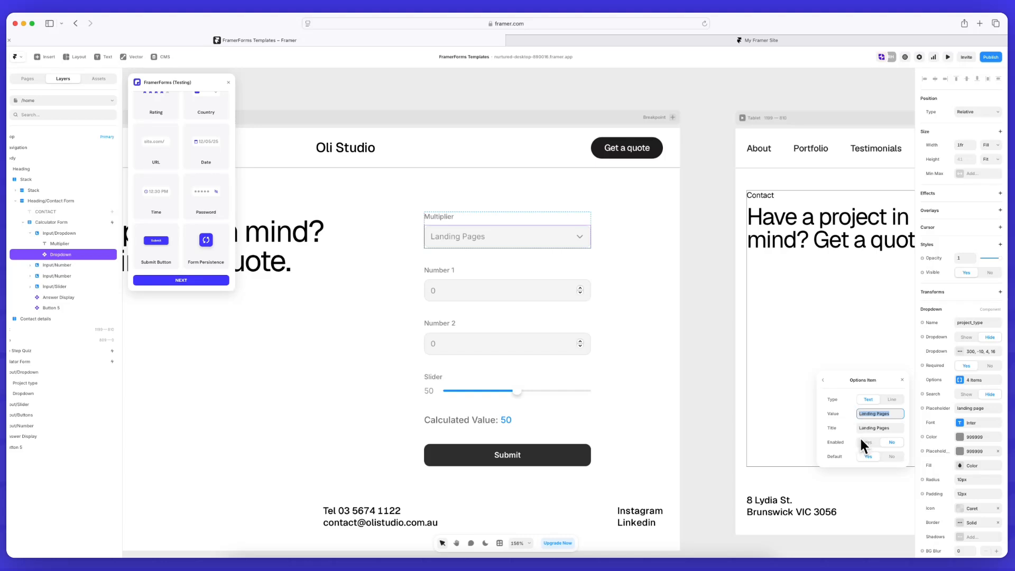
click(823, 380)
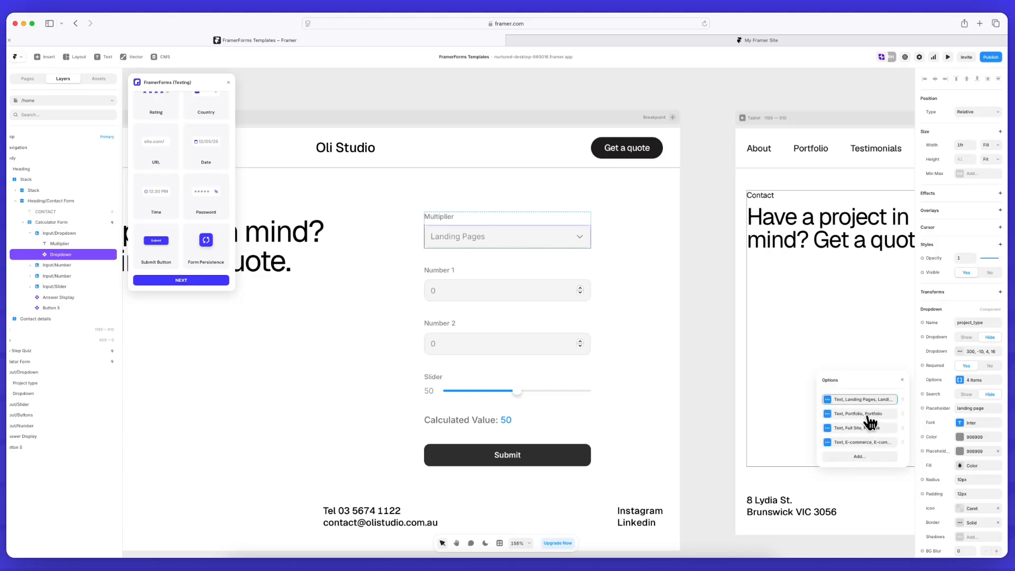
click(903, 379)
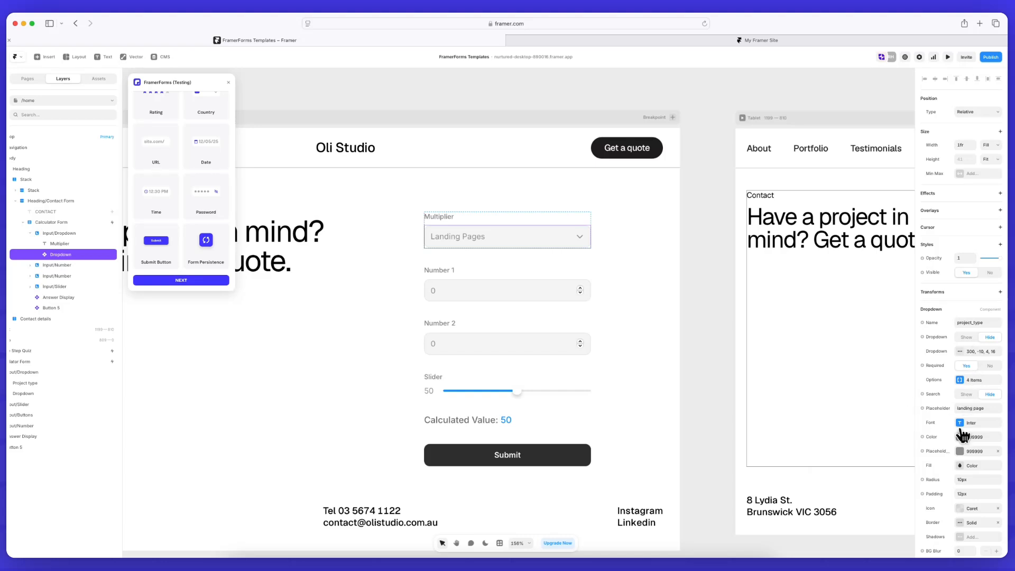
scroll(946, 520, down, 1)
scroll(946, 510, down, 1)
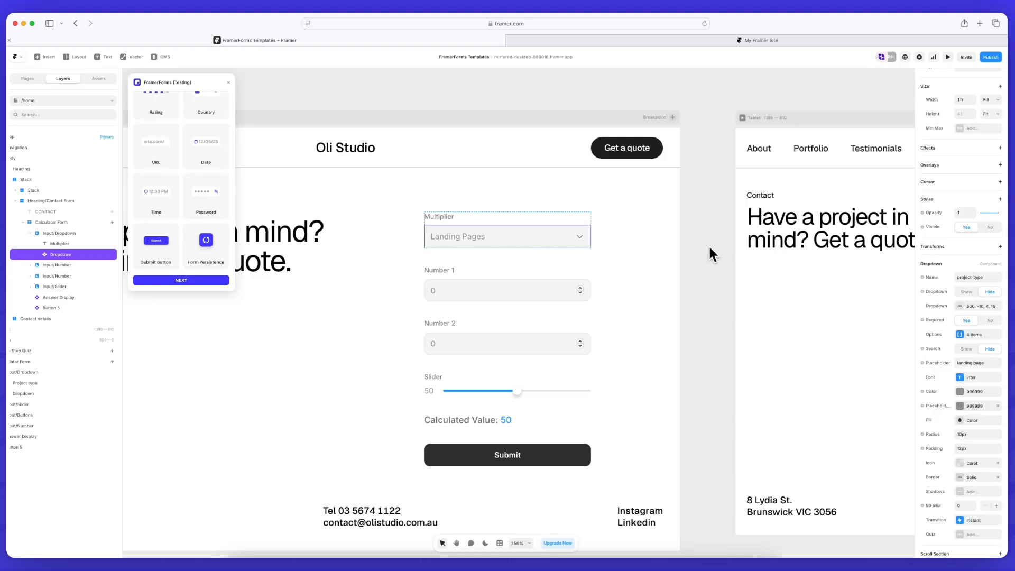
Move the slider group up so it sits directly under the project type dropdown
click(530, 385)
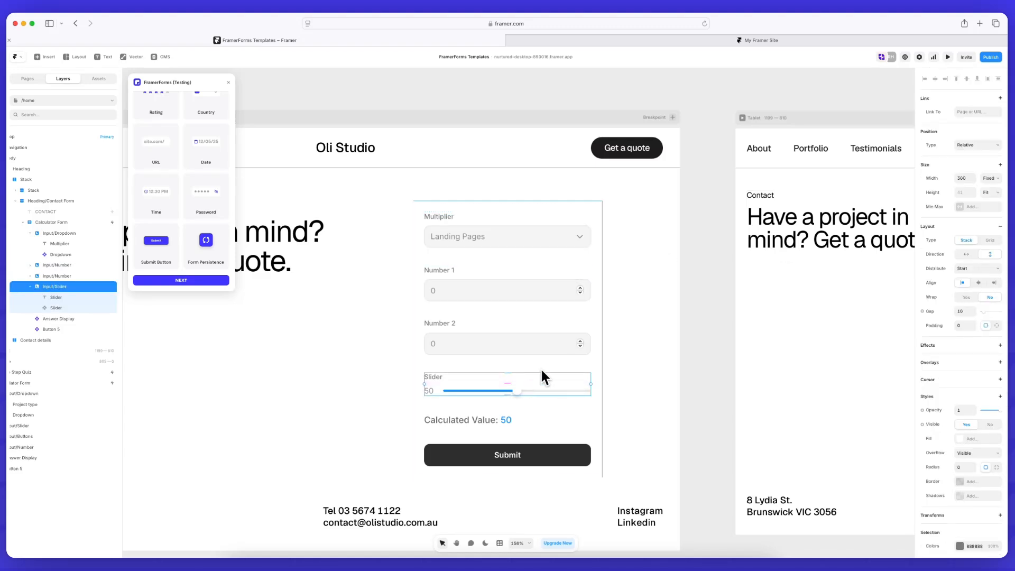
key(Up)
key(Up)
double_click(515, 282)
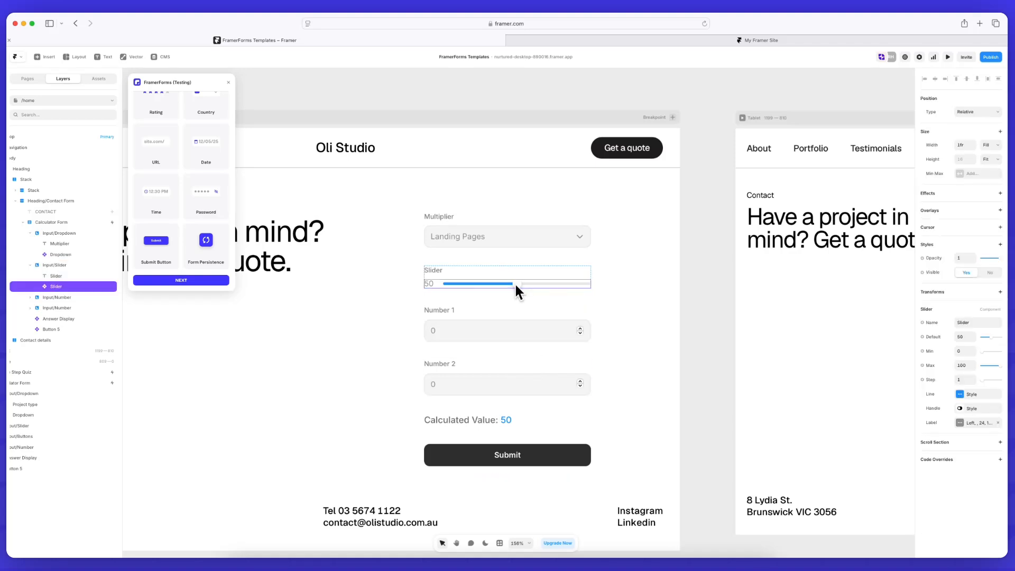
Name the slider pages, with a default value of 2 and a maximum of 5
click(971, 323)
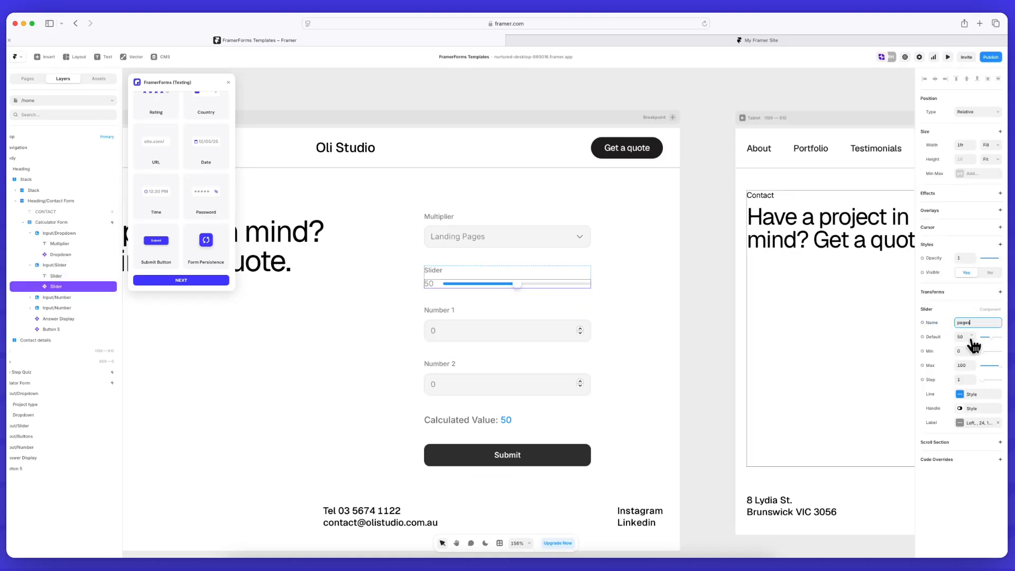
click(964, 337)
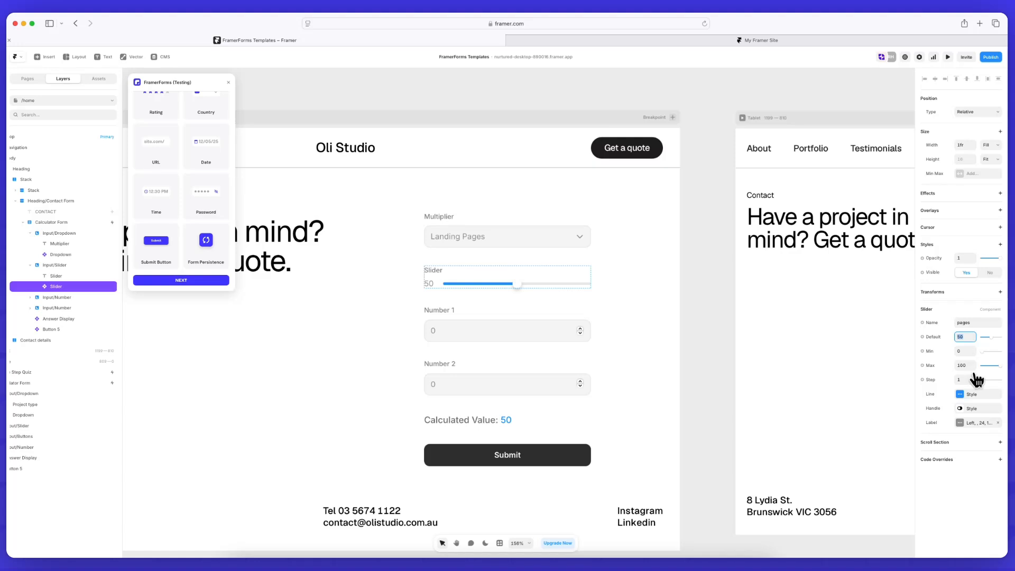
text(2)
click(964, 365)
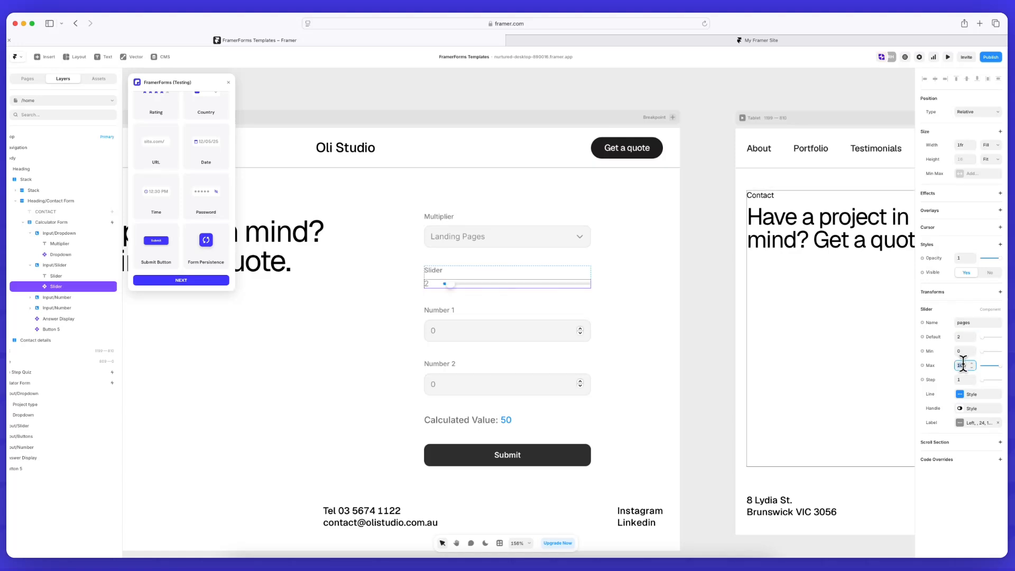
text(5)
Name the Number 1 field revisions and delete the Number 2 Input/Number layer
click(533, 330)
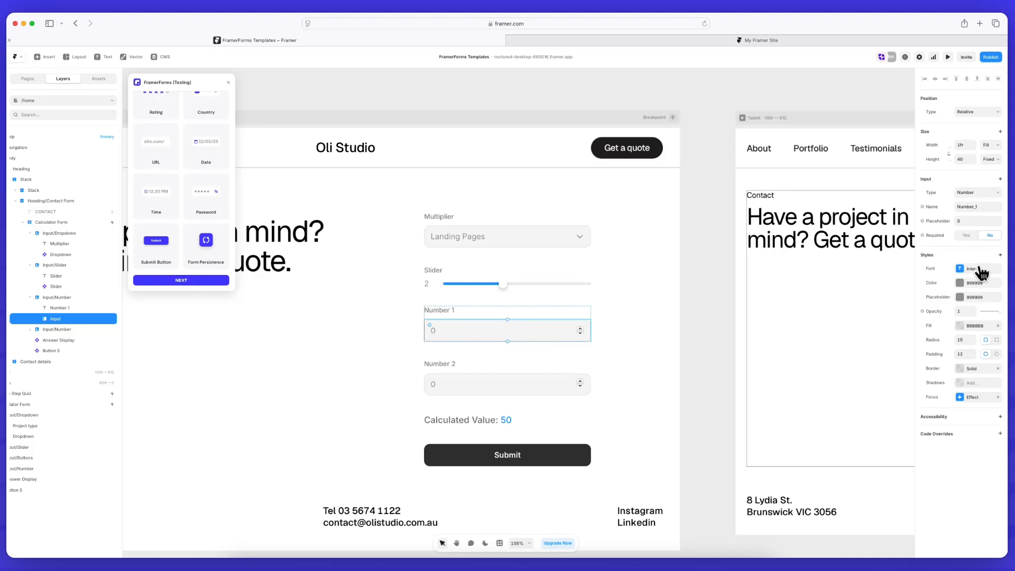
click(979, 206)
click(970, 222)
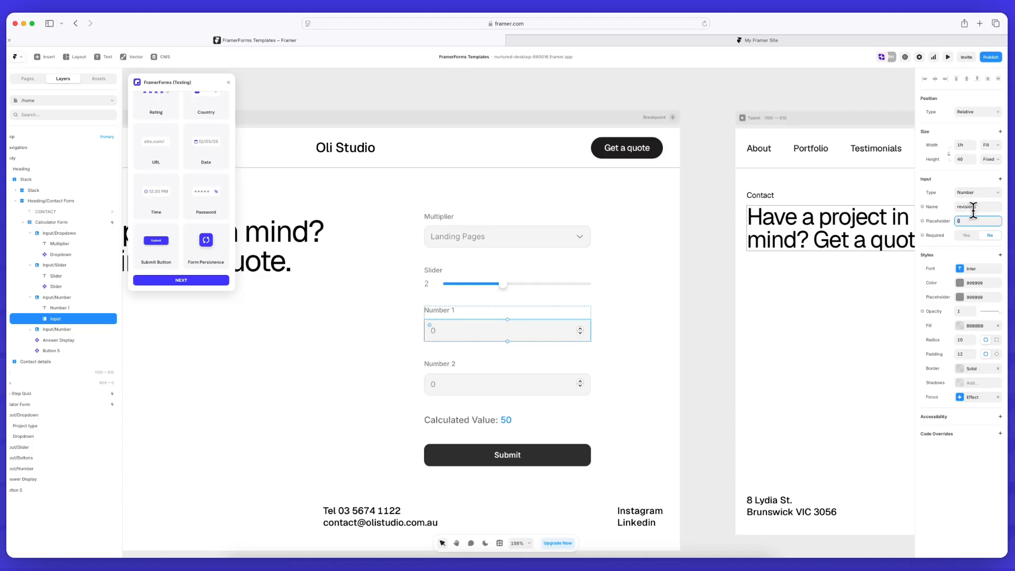
click(544, 372)
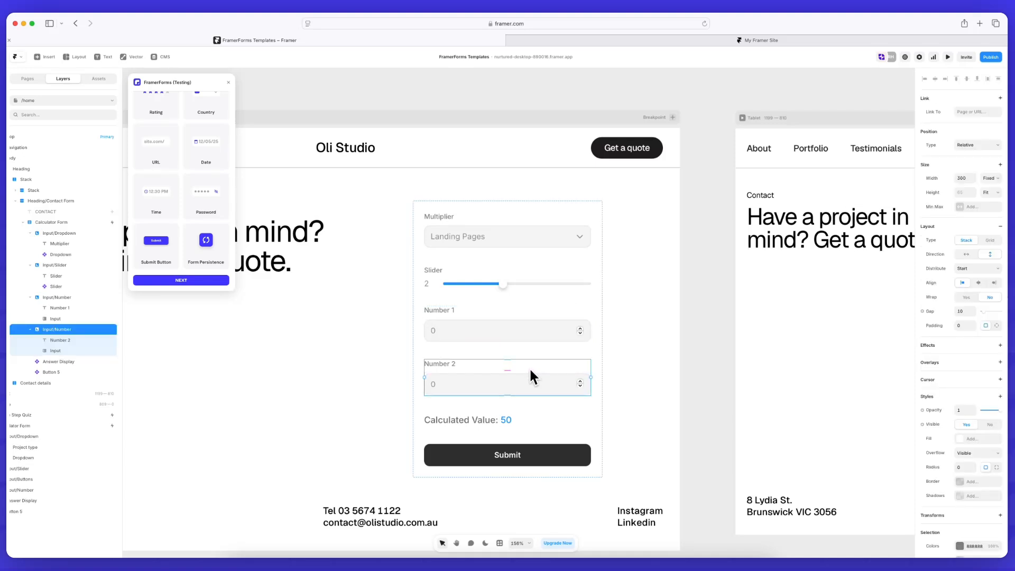
key(Delete)
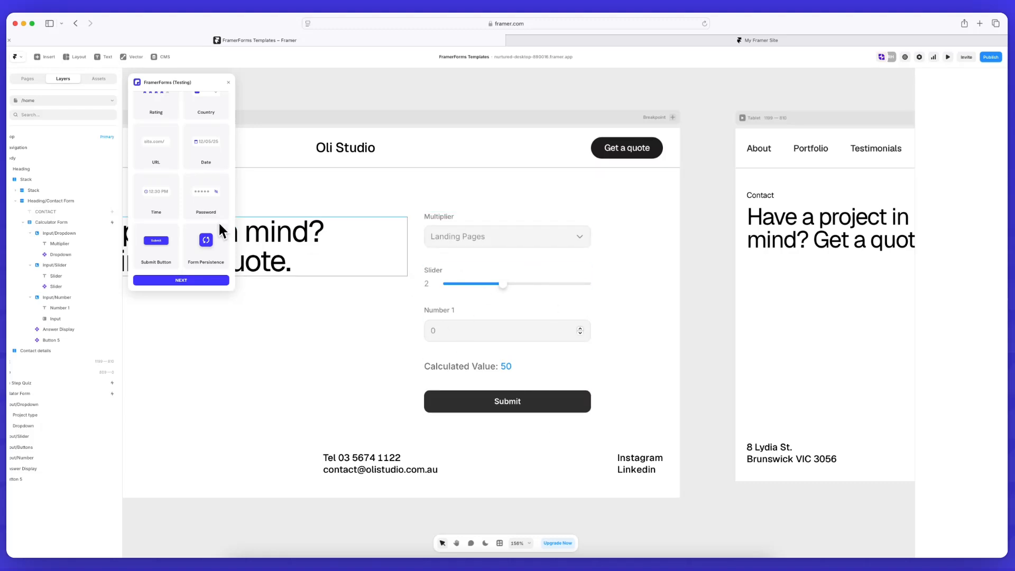
Add a FramerForms Buttons input below Number 1 and name it urgency
scroll(182, 228, up, 5)
drag(181, 228, 514, 353)
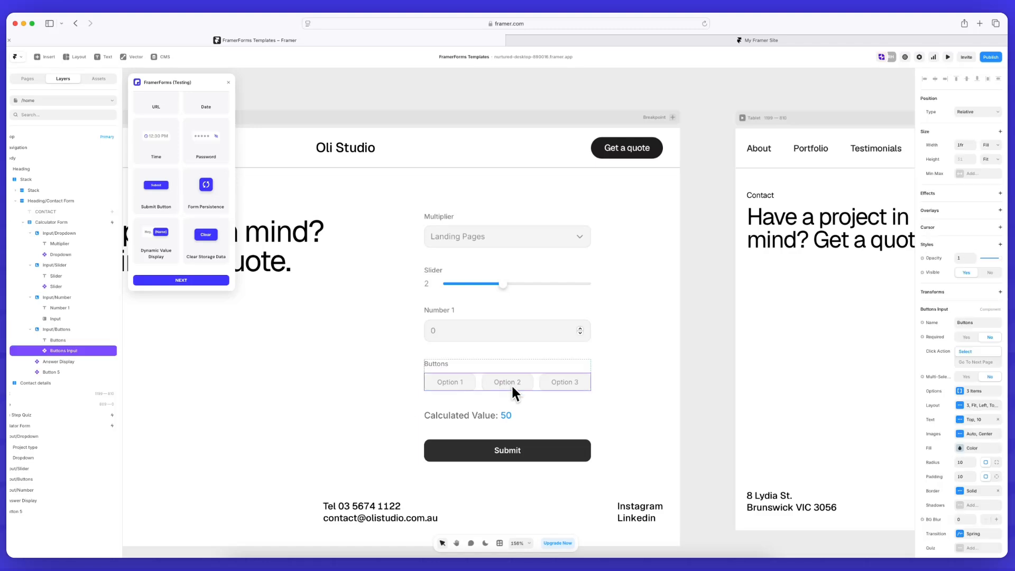
click(975, 324)
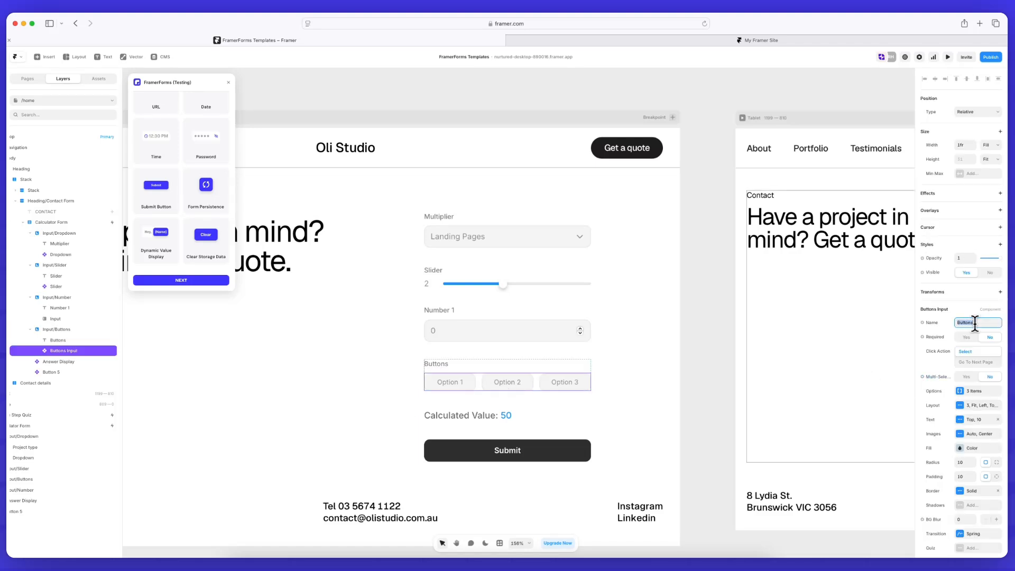
text(urgency)
Set the first two button options' values and titles to Standard and Rush
click(972, 392)
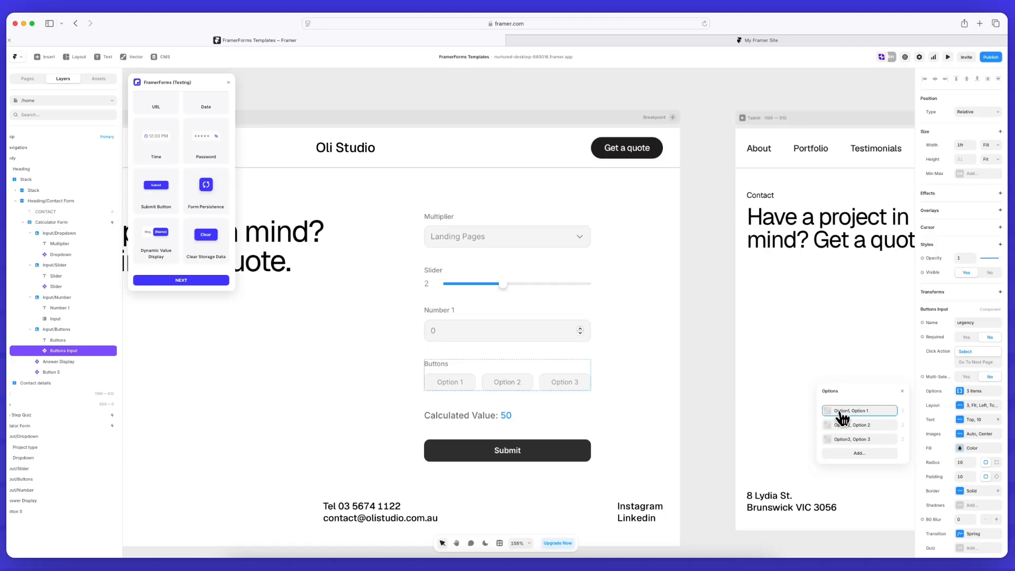
click(857, 412)
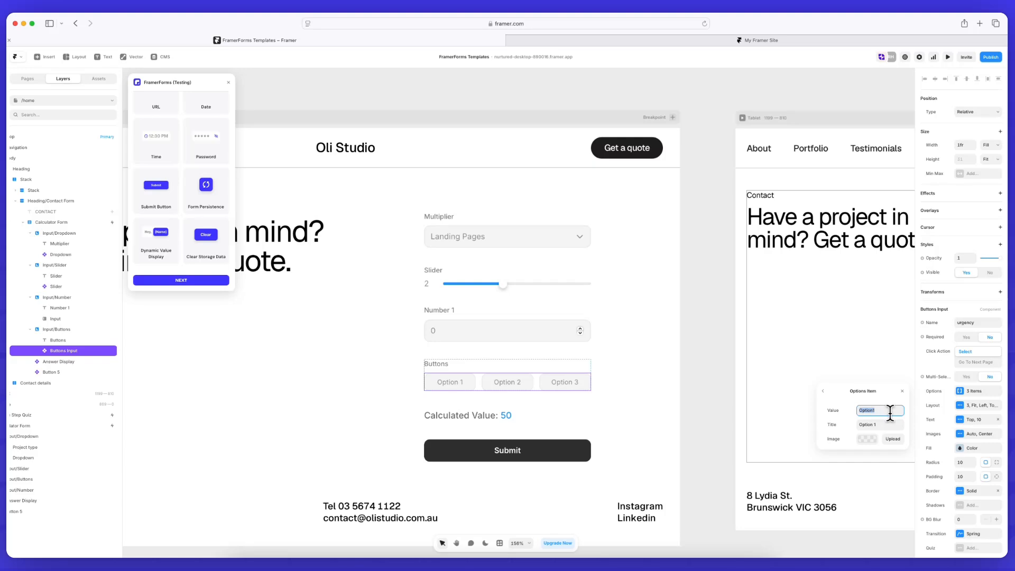
text(Standard)
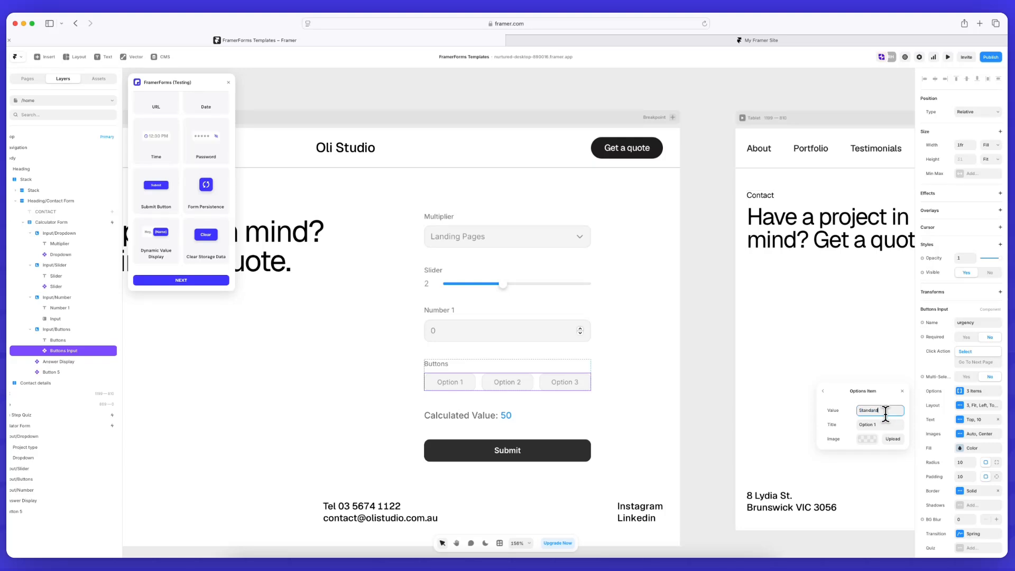
click(879, 424)
triple_click(879, 425)
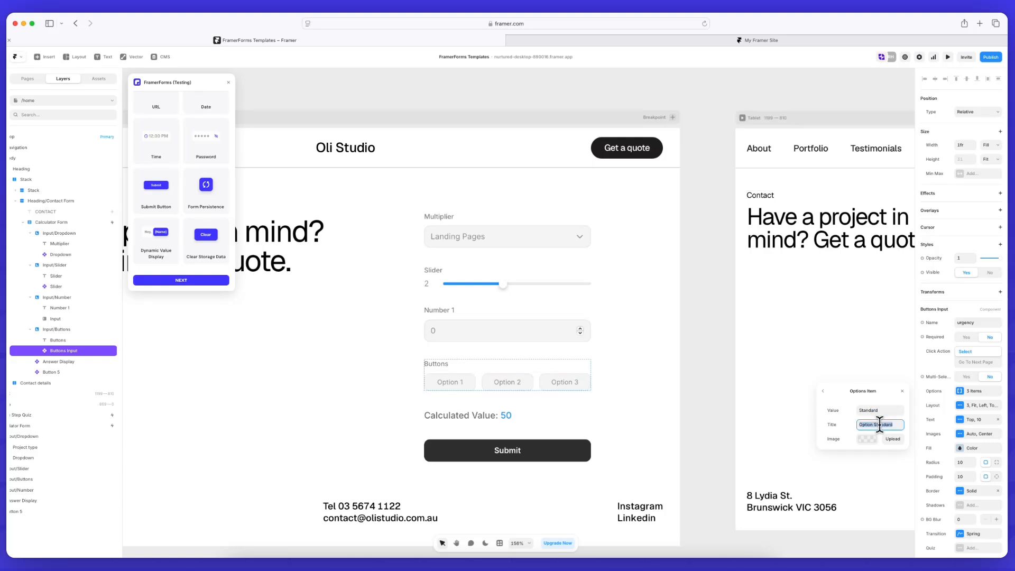
text(Standard)
click(824, 391)
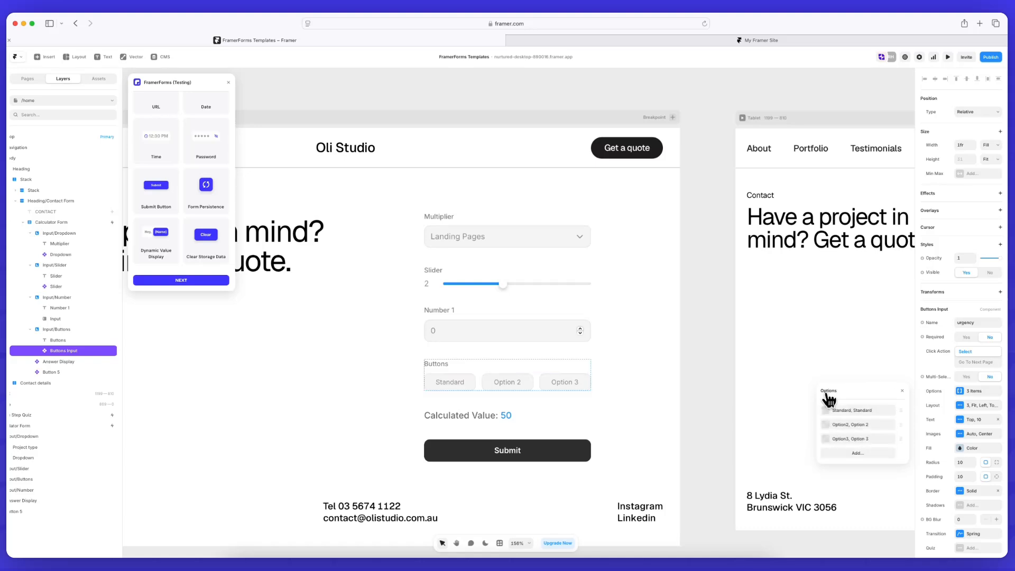
click(866, 426)
triple_click(871, 409)
text(Rush)
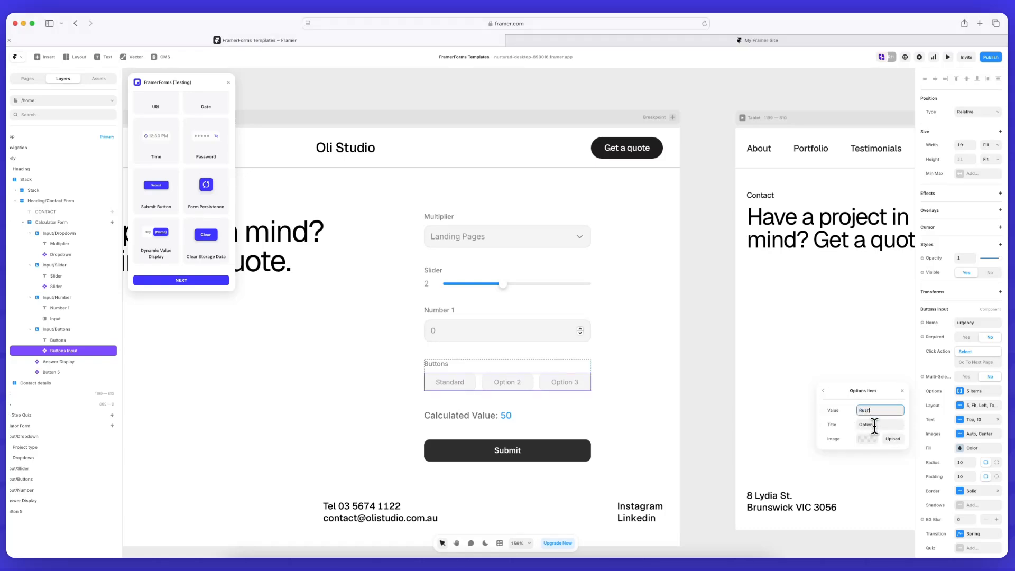
click(861, 424)
text(Rush)
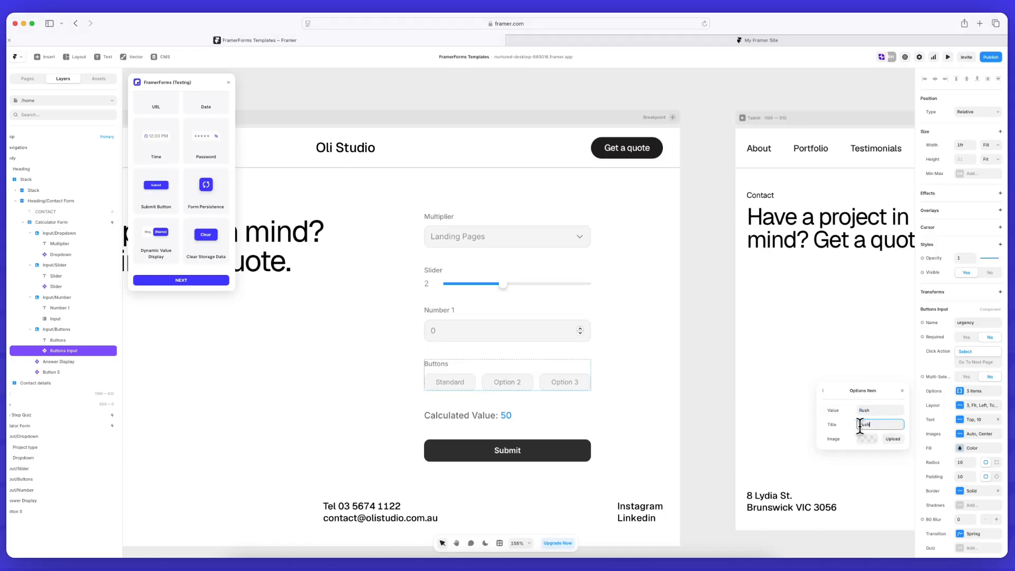
click(823, 391)
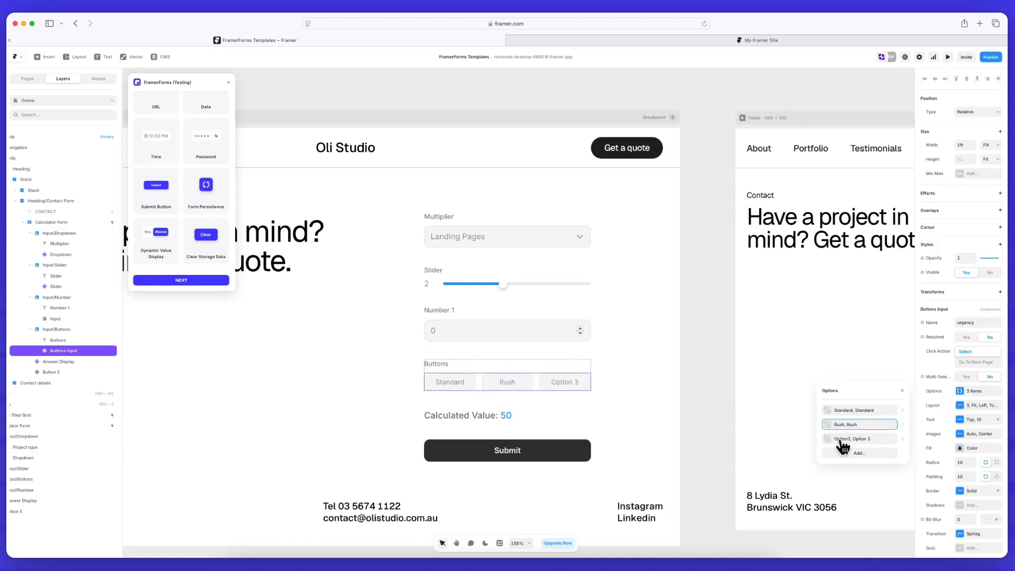
Remove Option 3 and lay the urgency buttons out in 2 columns
drag(900, 433, 733, 444)
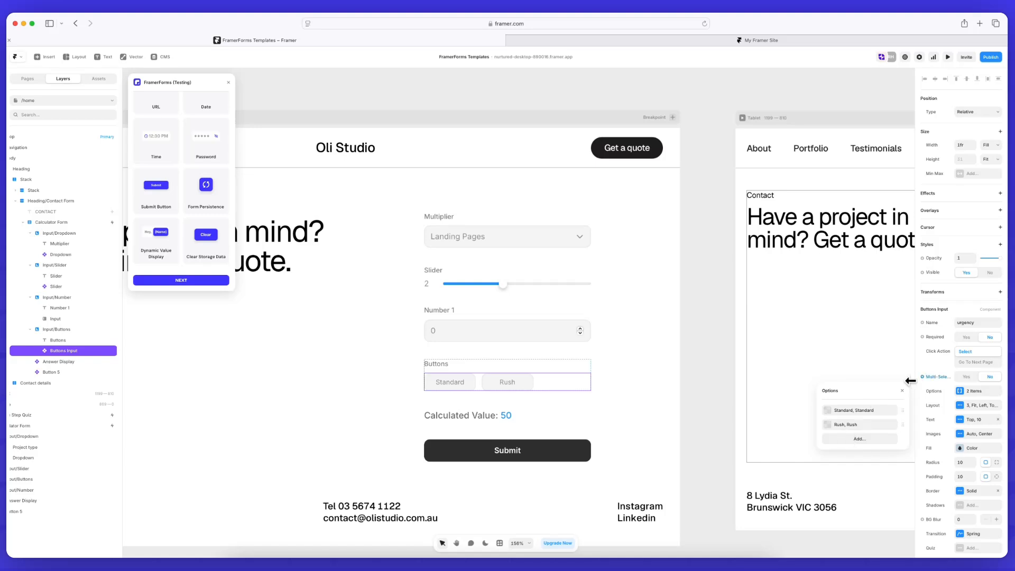
click(963, 416)
click(888, 426)
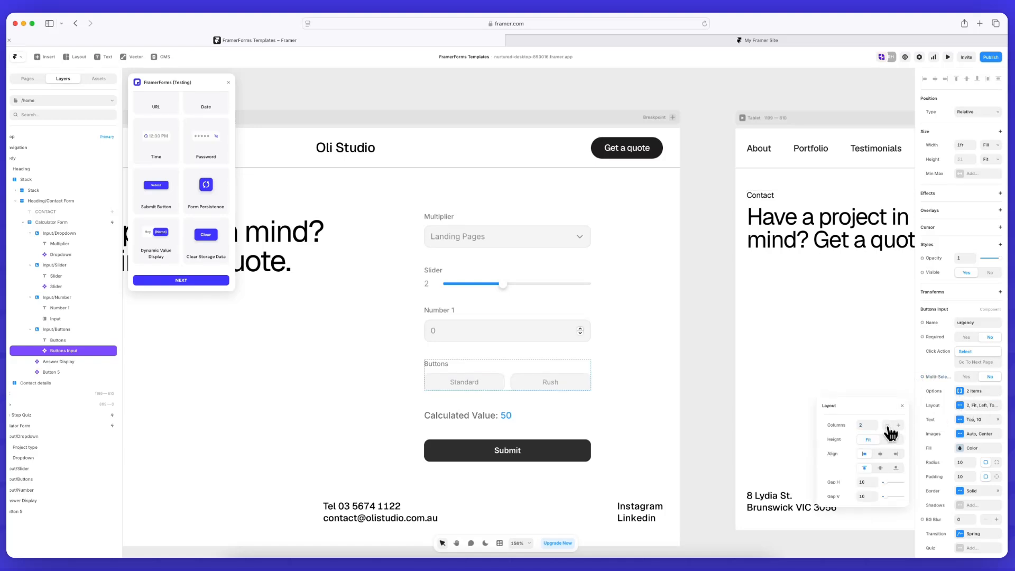
click(907, 412)
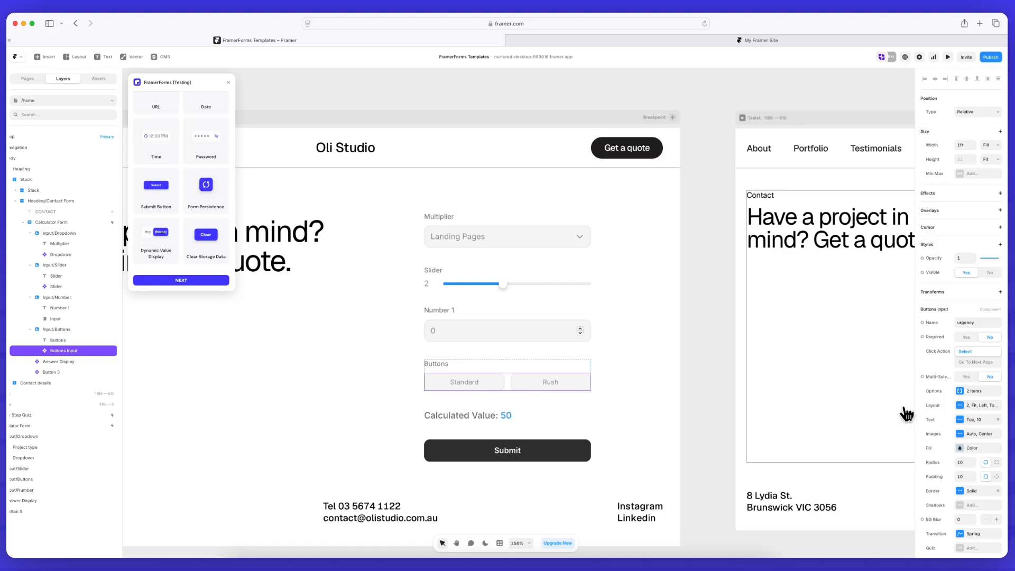
click(687, 417)
click(494, 417)
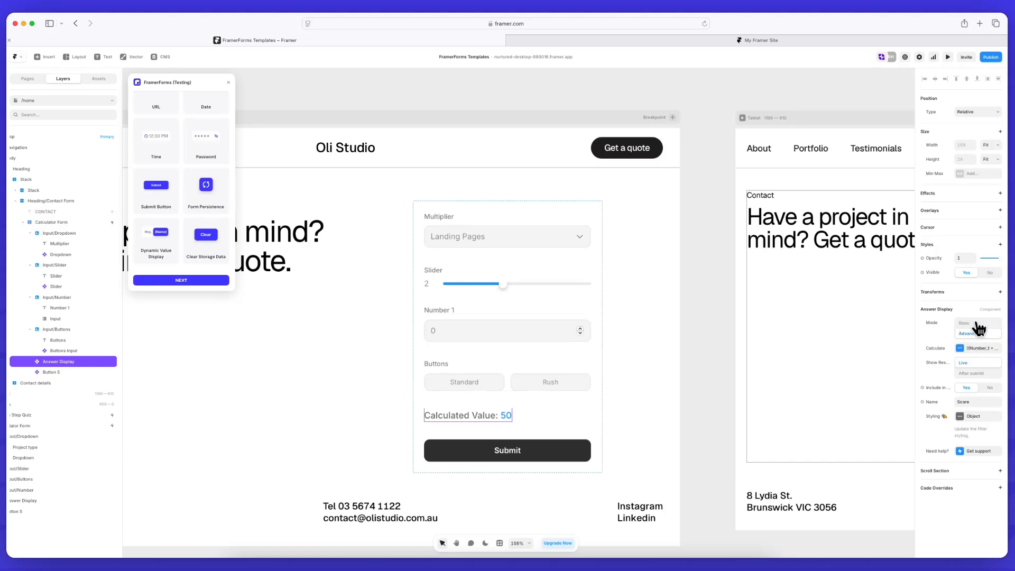
click(964, 324)
click(975, 349)
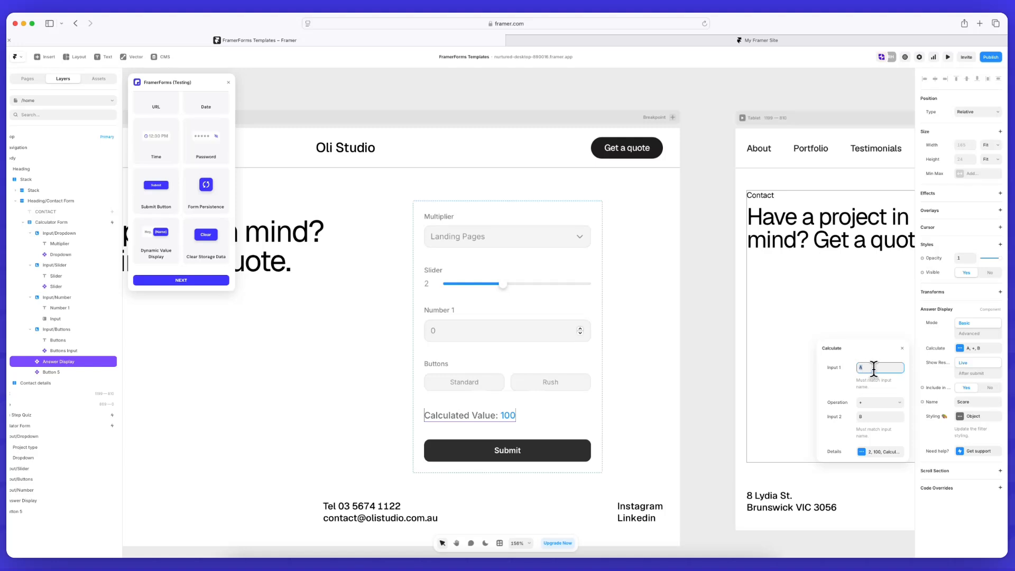
click(878, 417)
click(869, 366)
double_click(867, 367)
click(902, 348)
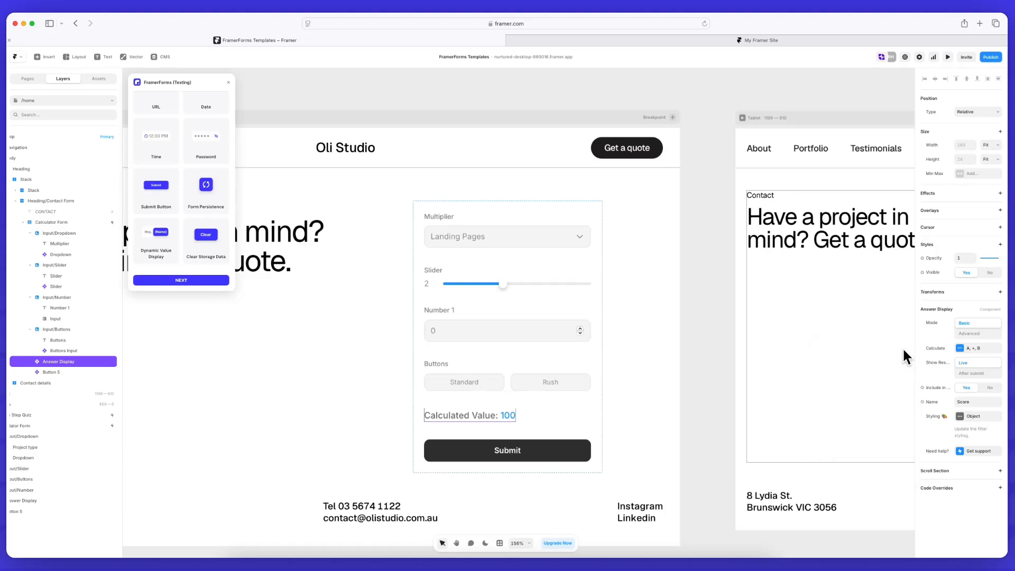
click(971, 333)
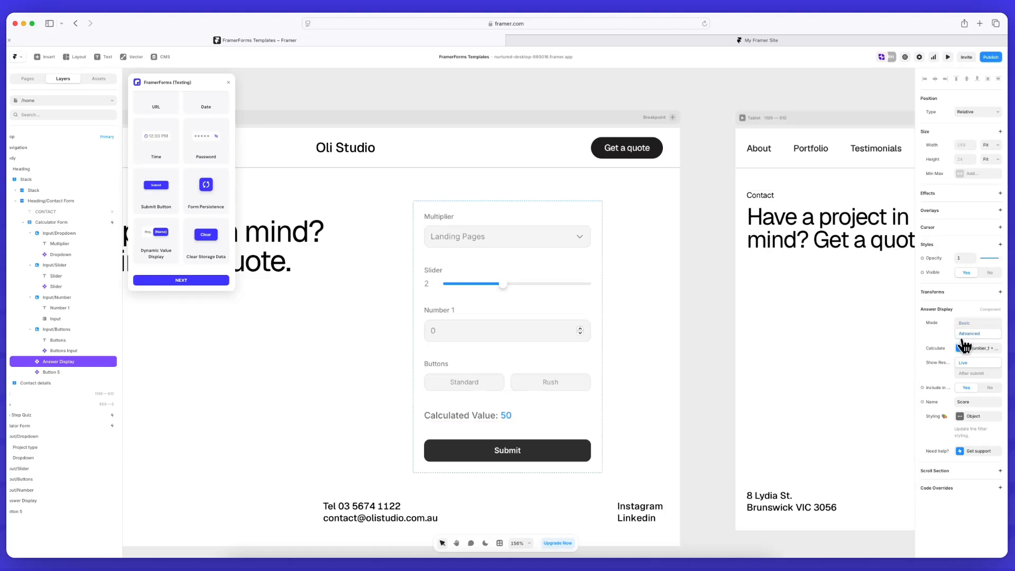
Replace the Calculated Value's expression with the pasted quote formula and show its Map values
click(967, 350)
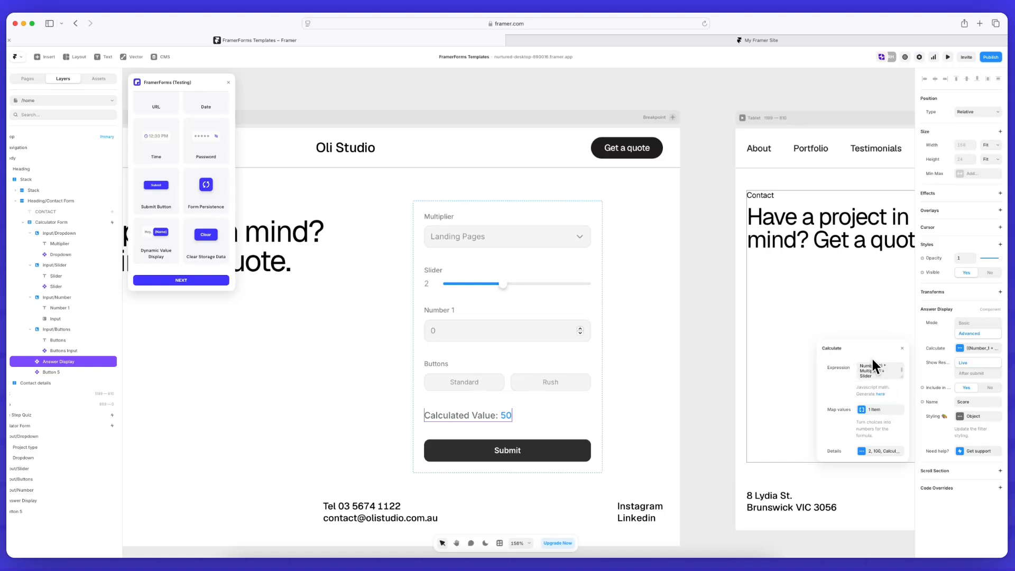
triple_click(876, 374)
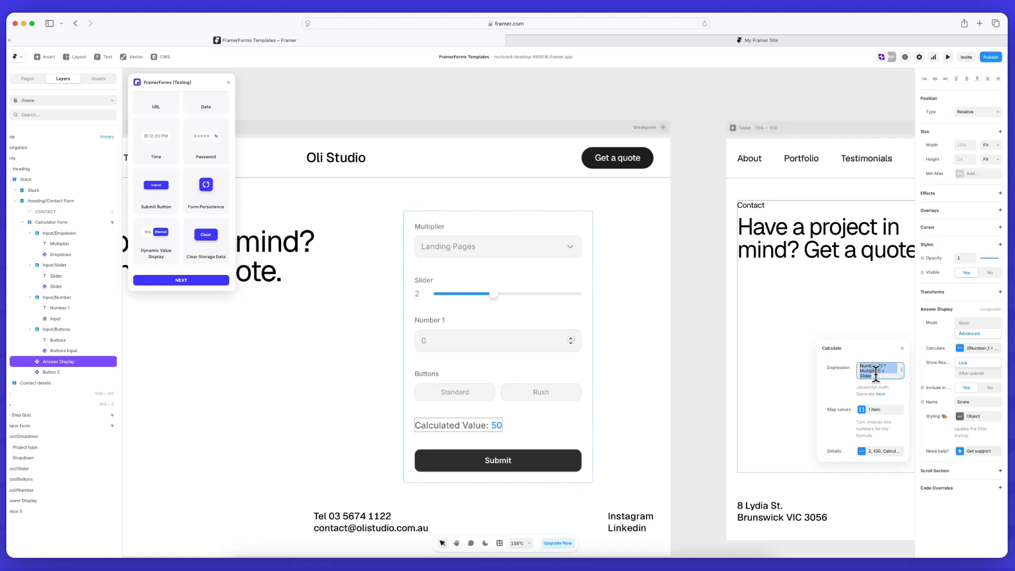
key(BackSpace)
key(super+v)
scroll(878, 367, up, 3)
scroll(885, 368, down, 3)
key(Tab)
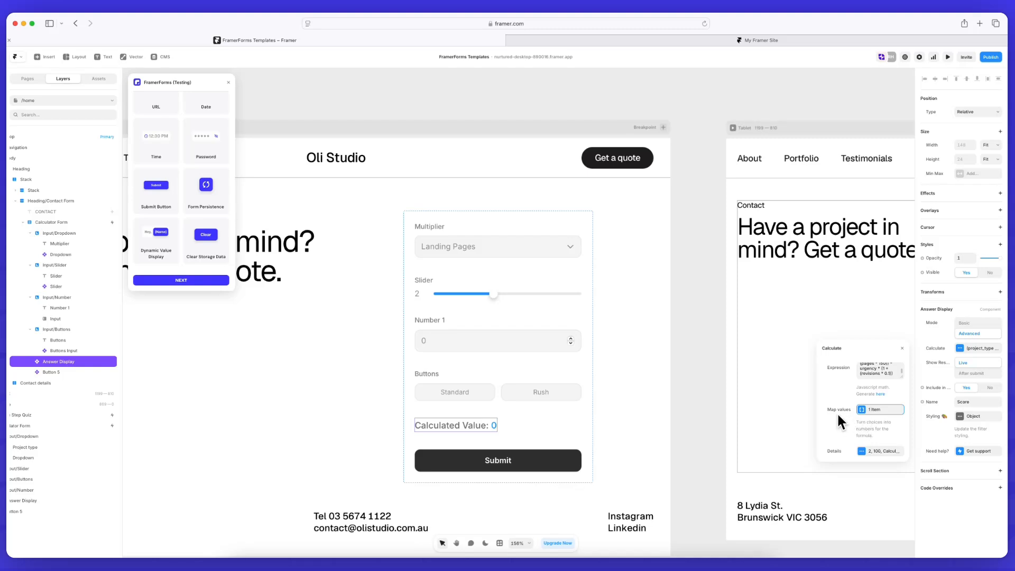
click(868, 412)
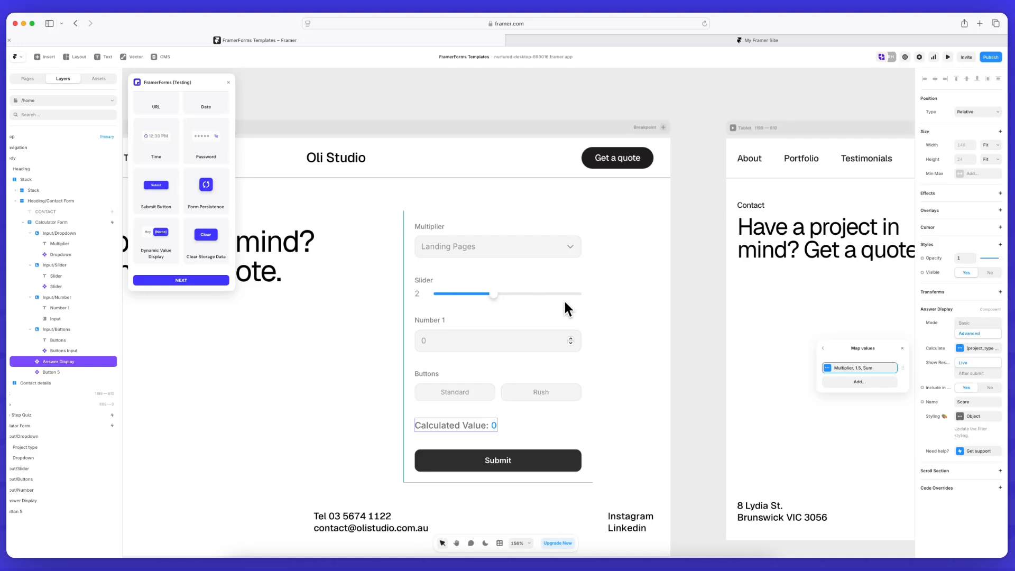
Clear the fallback value of the Multiplier mapping
click(846, 369)
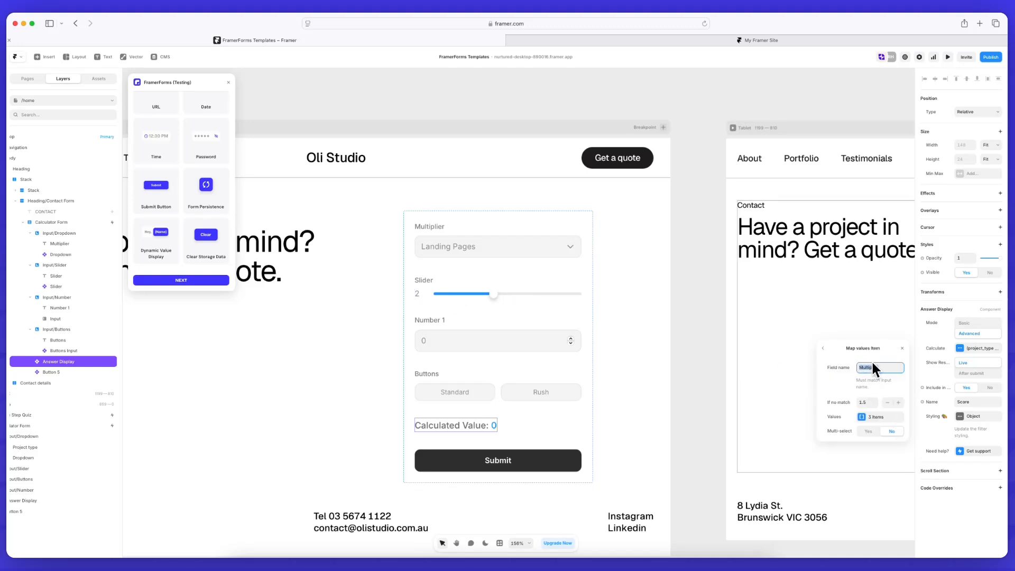
scroll(884, 392, down, 3)
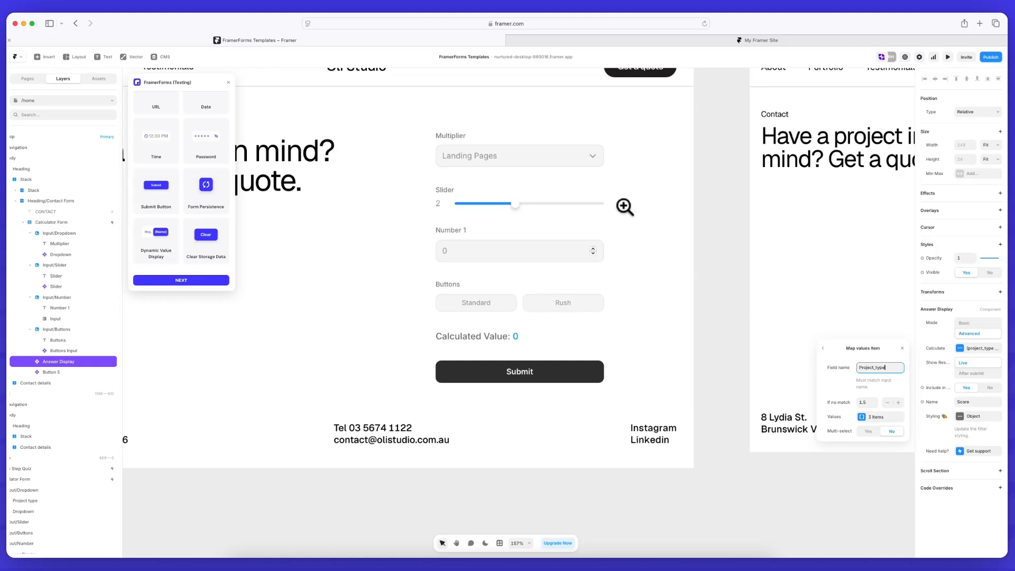
click(864, 403)
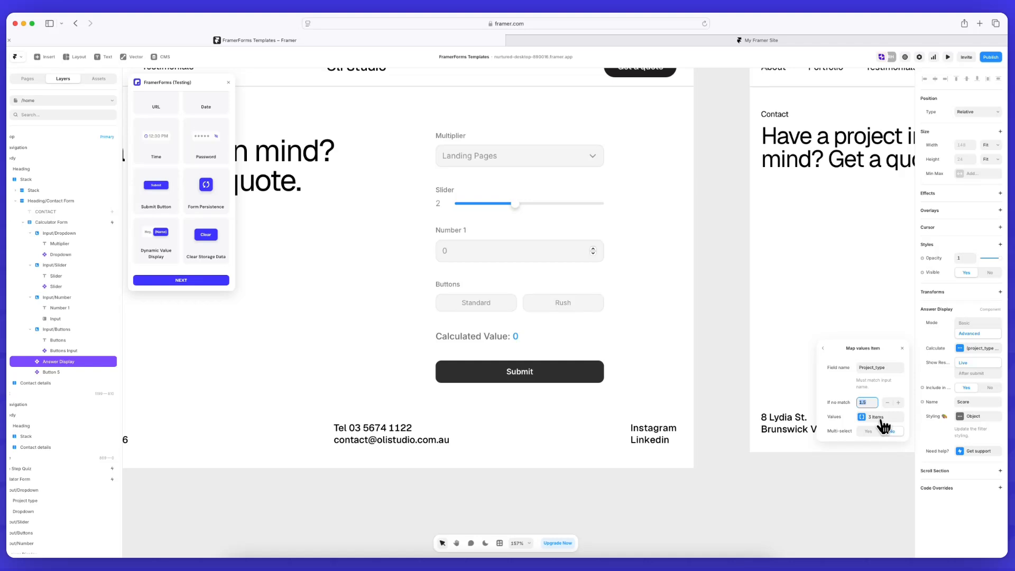
key(BackSpace)
click(878, 417)
click(847, 375)
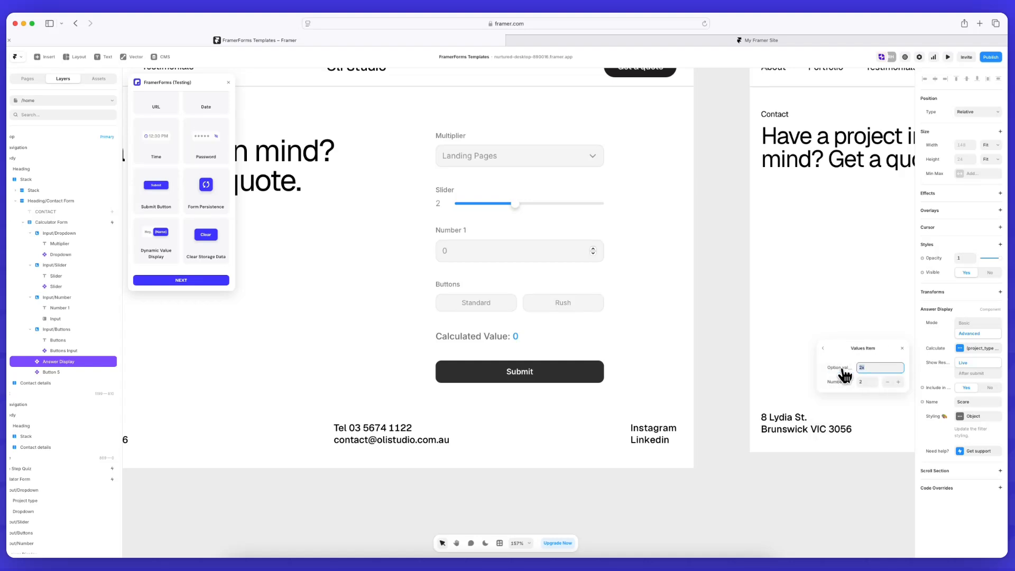
click(823, 349)
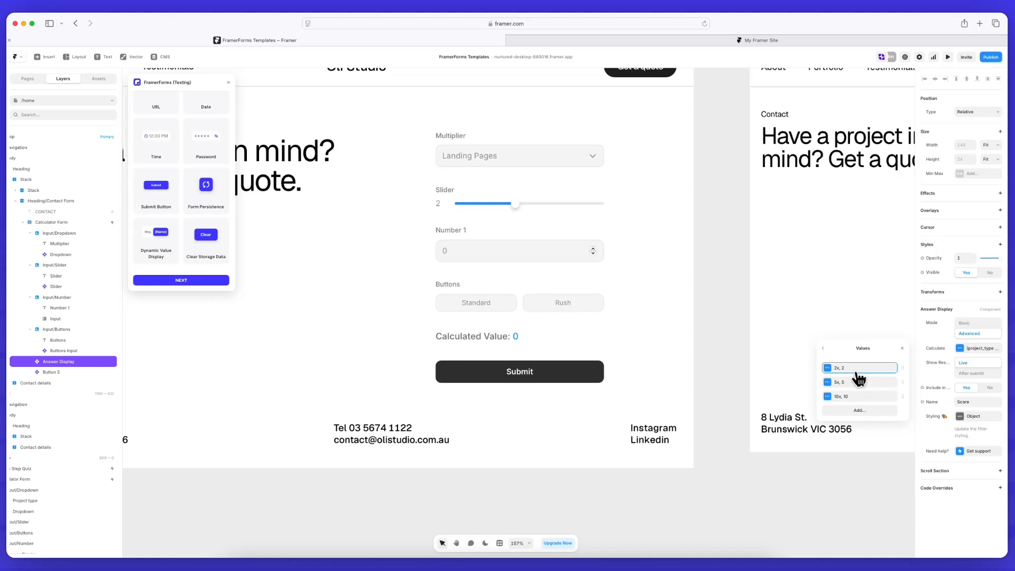
Map the first two options to Portfolio at 800 and Landing Page at 500
click(858, 368)
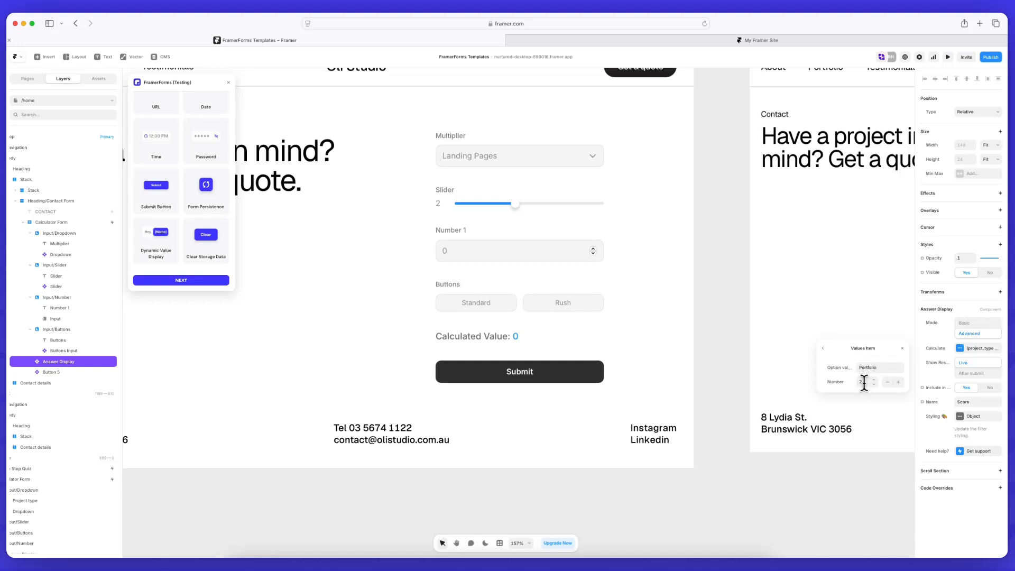
click(864, 381)
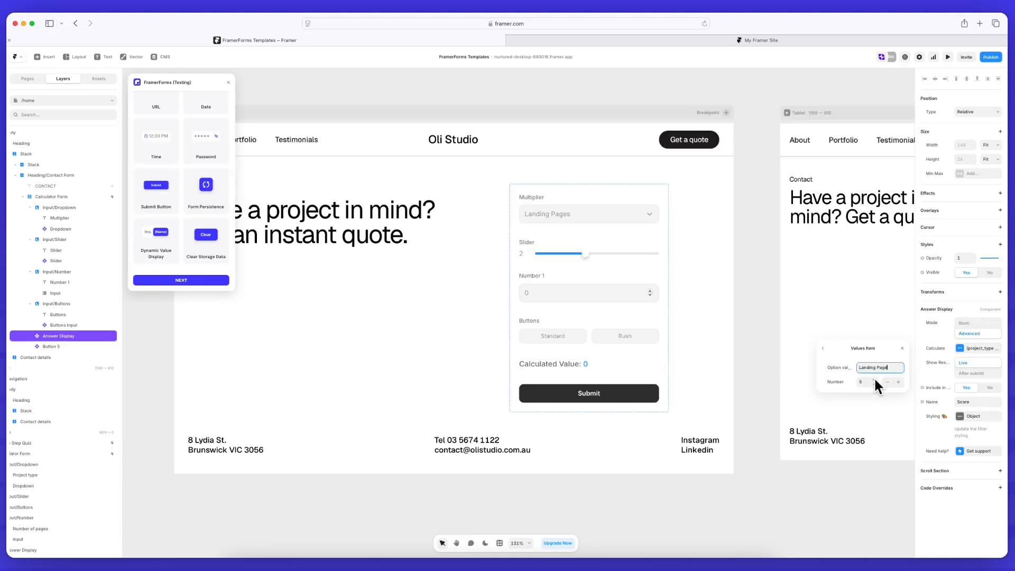
click(864, 382)
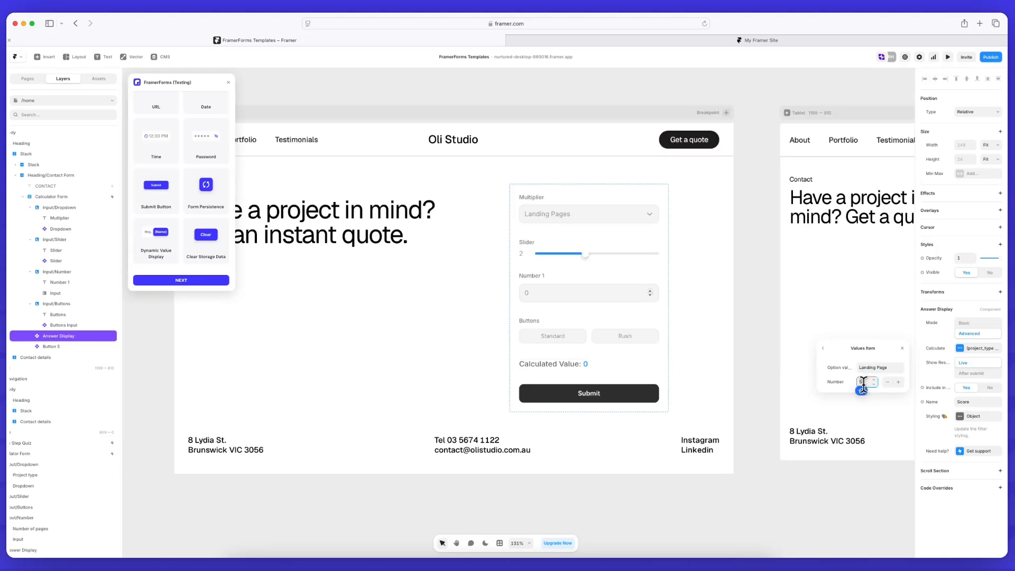
click(824, 348)
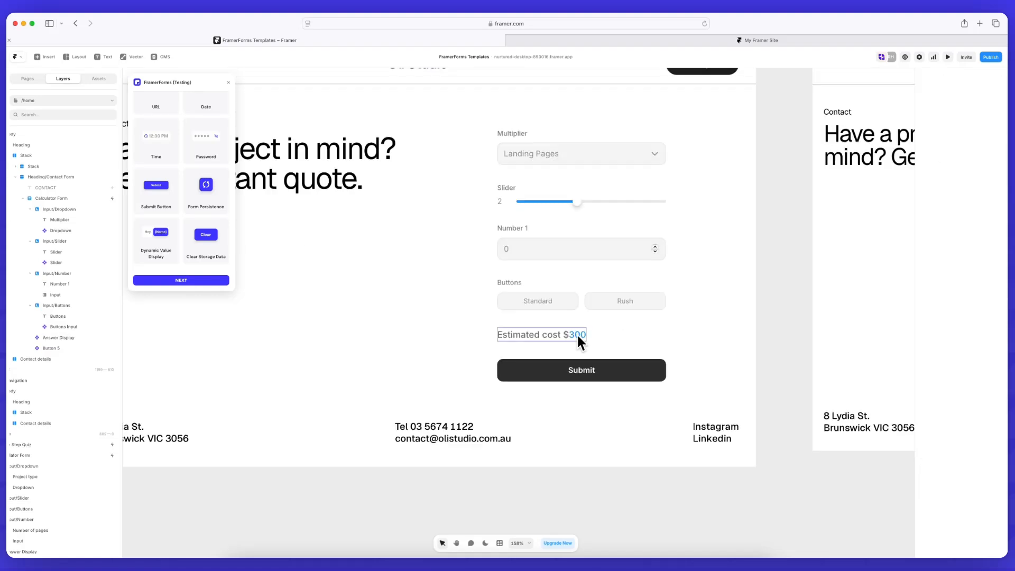
click(576, 335)
Review the project_type price mappings, including the E-commerce value
click(978, 349)
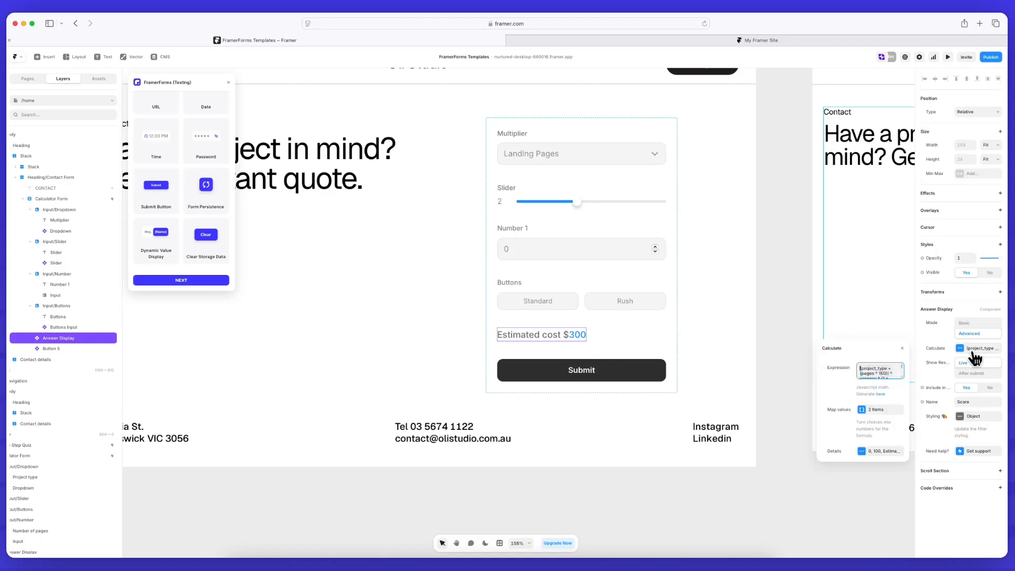
click(867, 412)
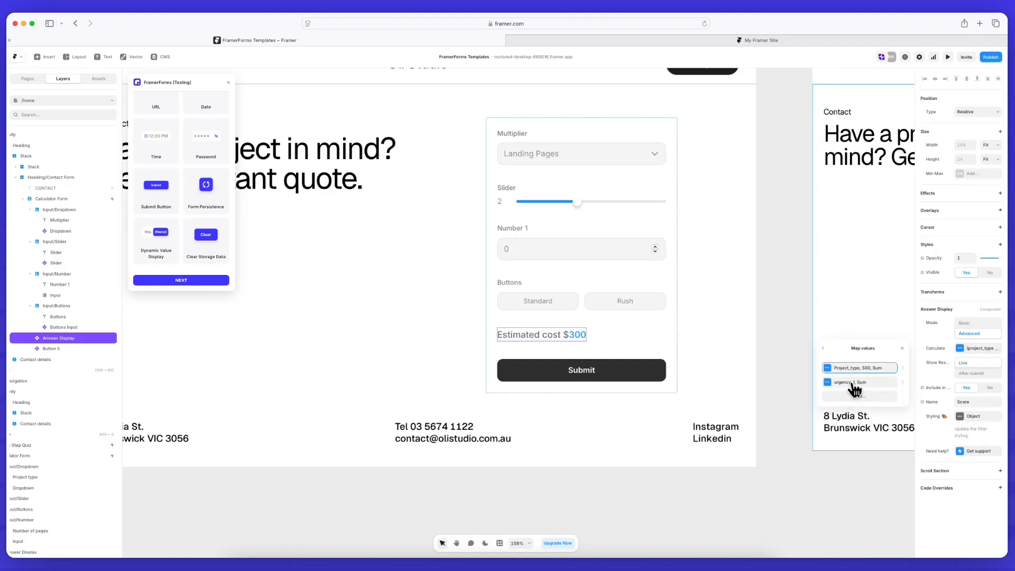
click(861, 369)
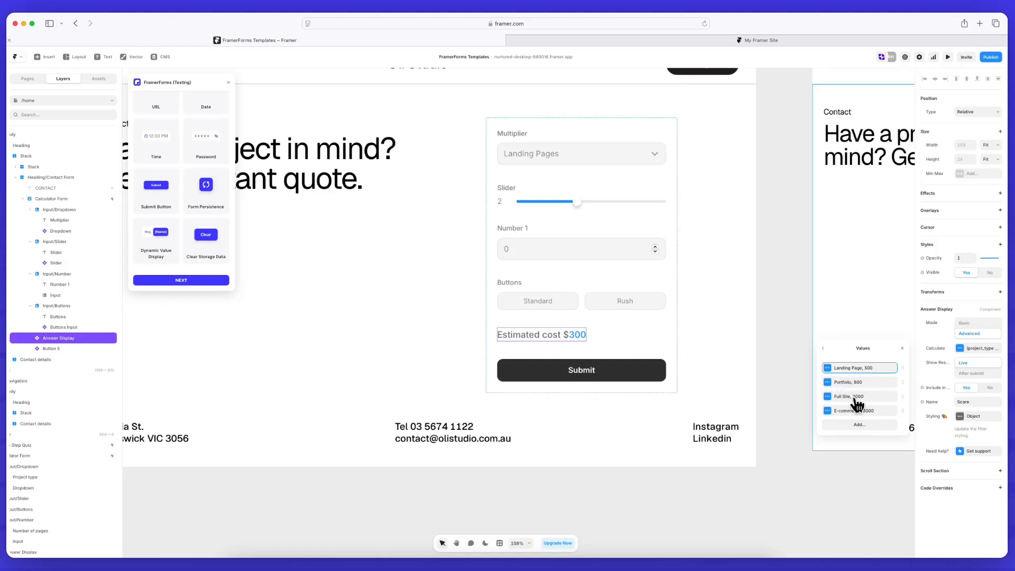
click(877, 415)
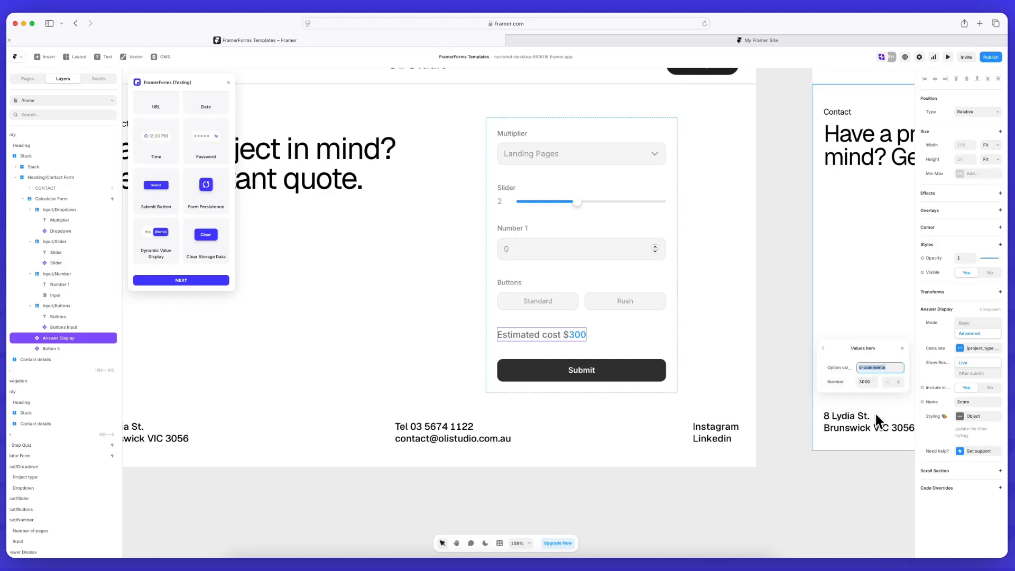
click(824, 348)
click(824, 349)
click(824, 349)
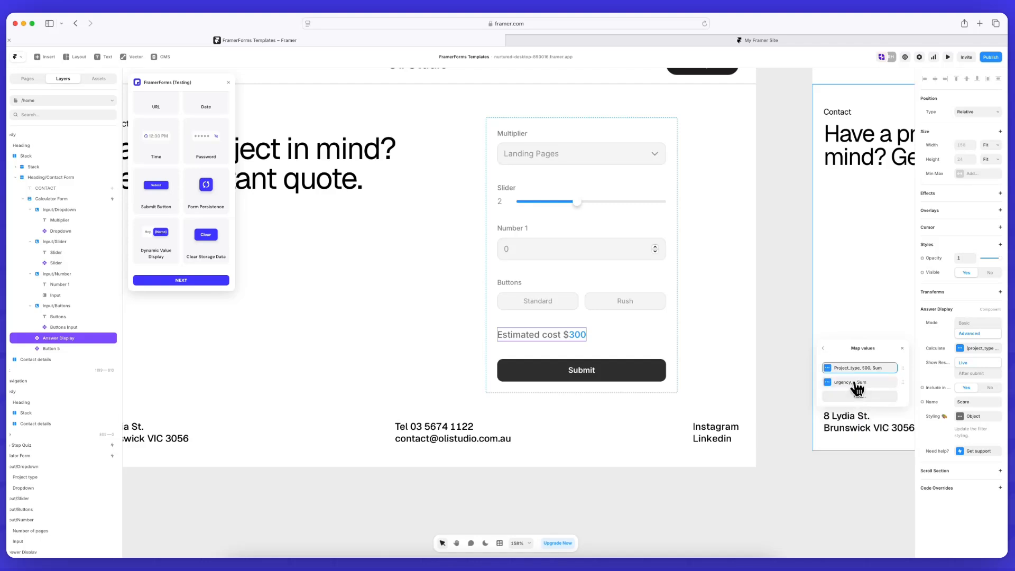
Check the urgency mappings: Standard multiplies by 1 and Rush by 1.5
click(855, 384)
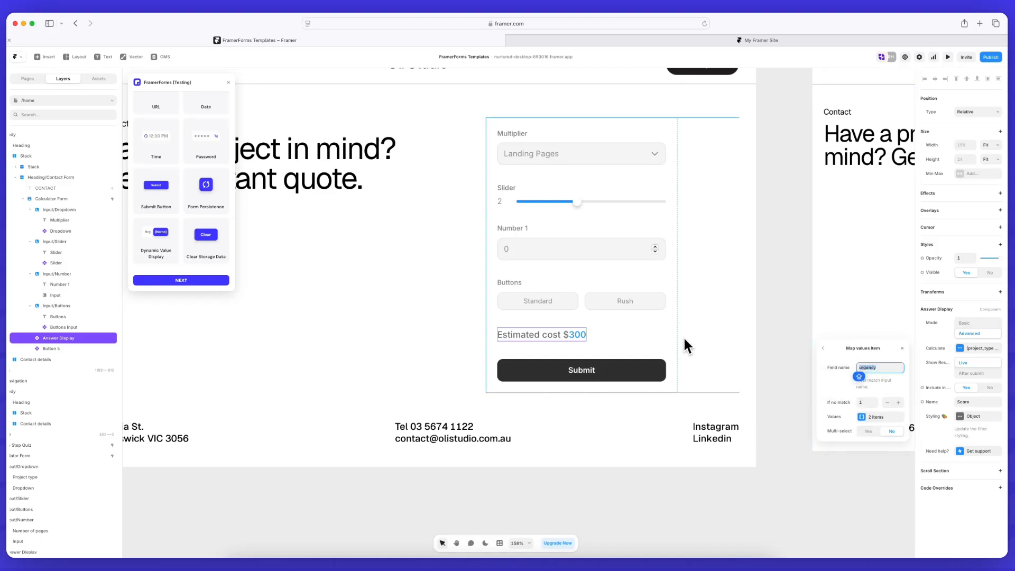
click(878, 417)
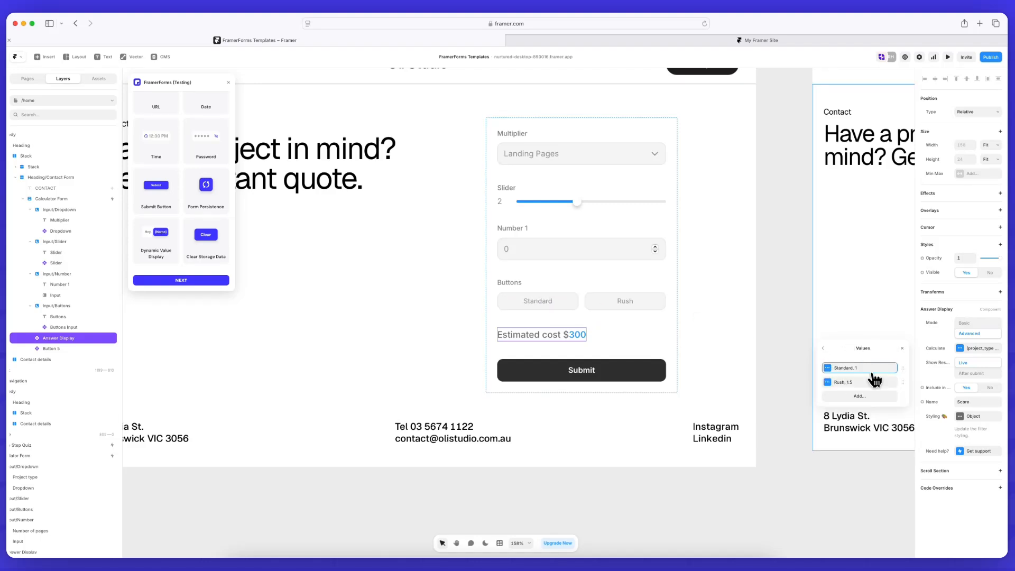
click(868, 370)
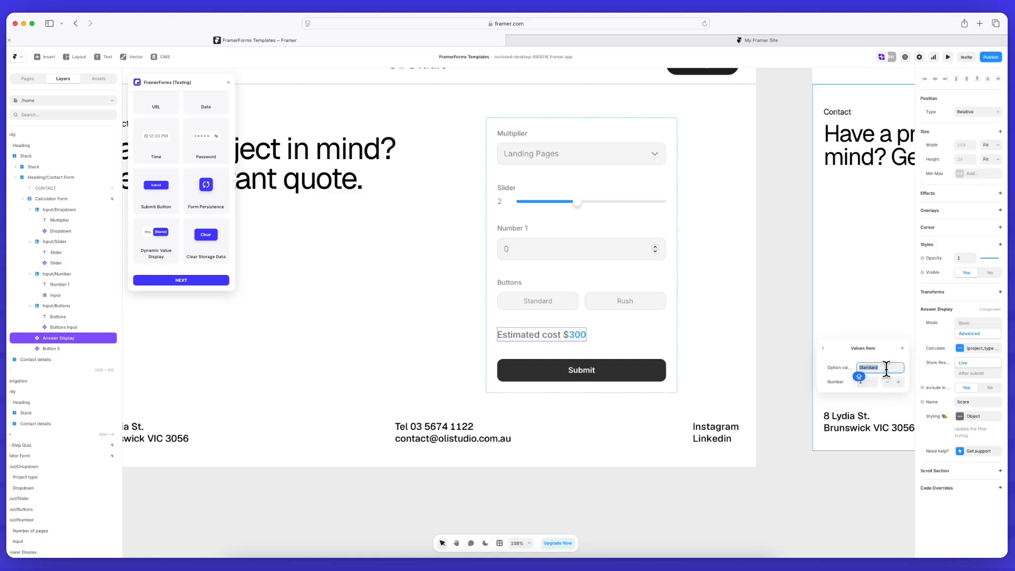
click(825, 349)
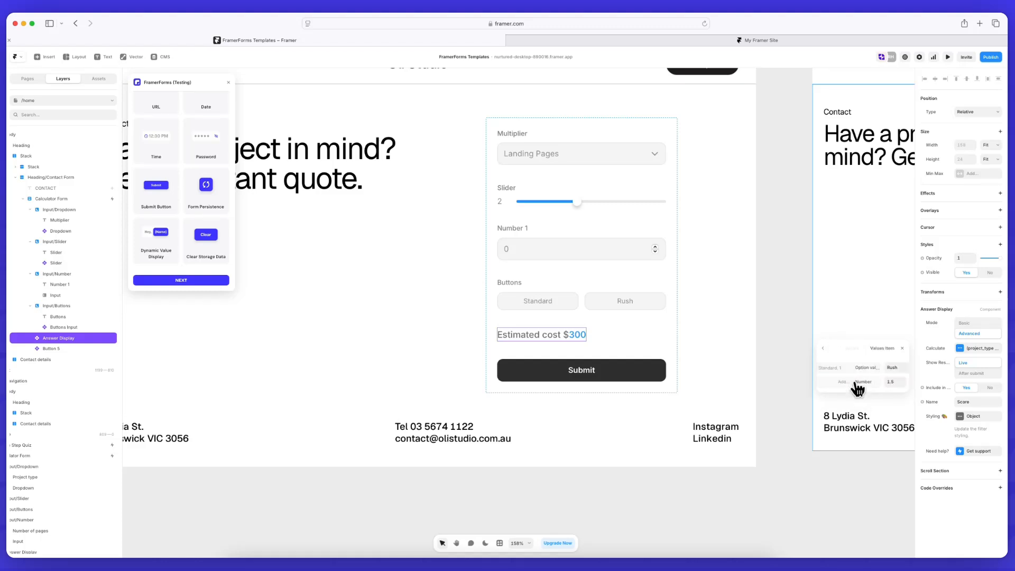
click(861, 382)
click(823, 348)
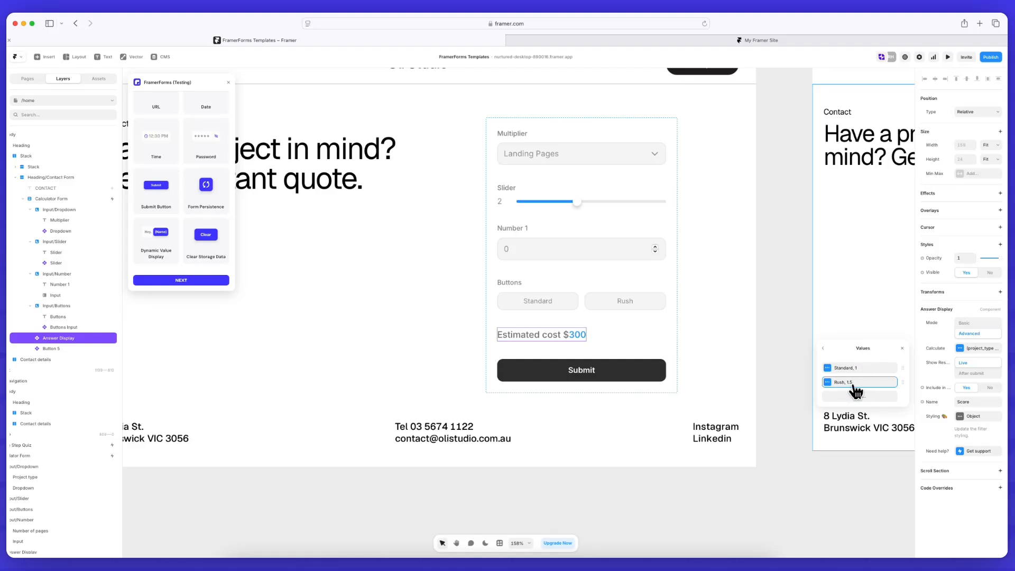
click(823, 349)
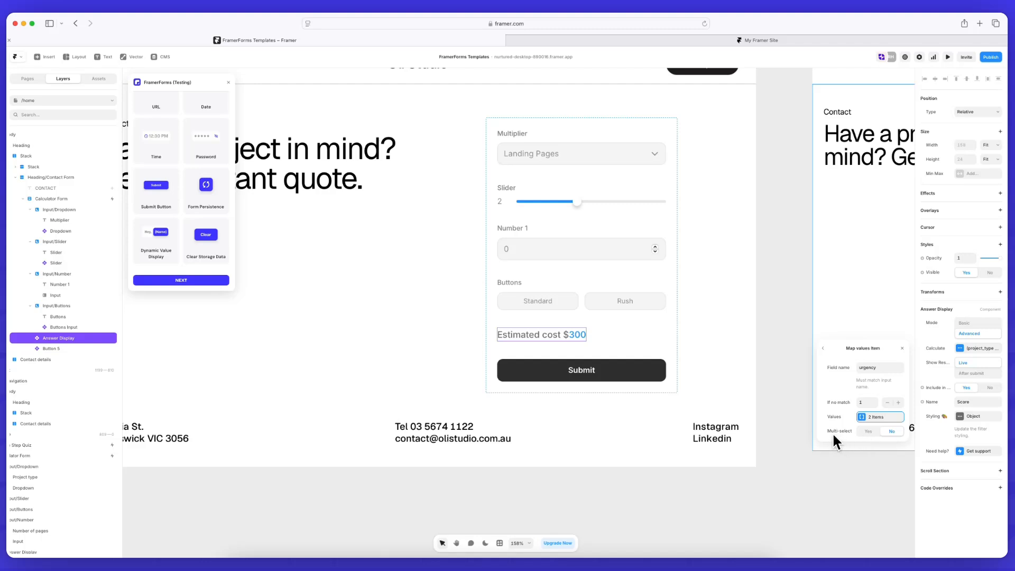
Change the estimate's fallback from 100 to 300 and confirm the 'Estimated cost $' prefix
click(868, 403)
click(902, 349)
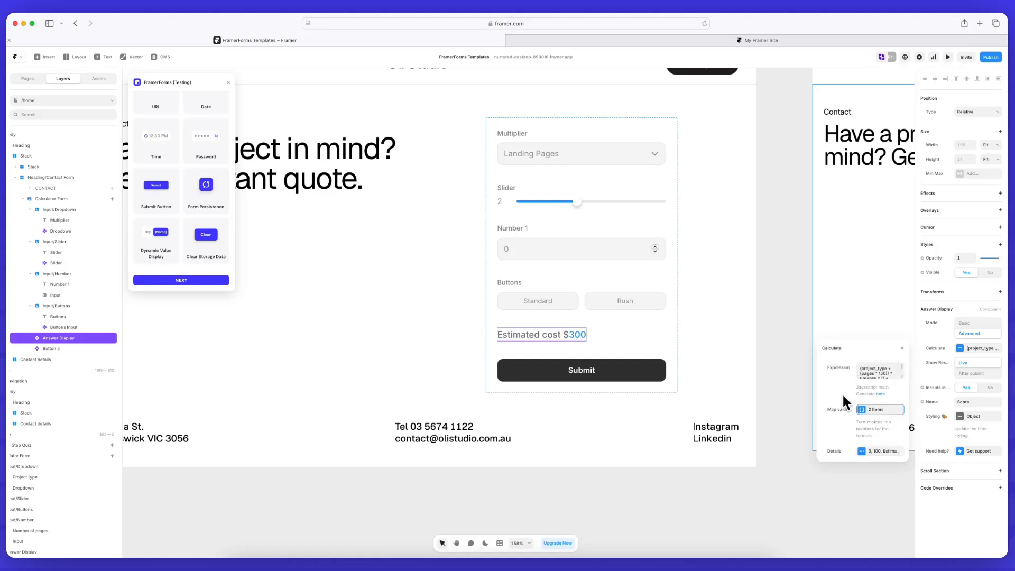
click(879, 451)
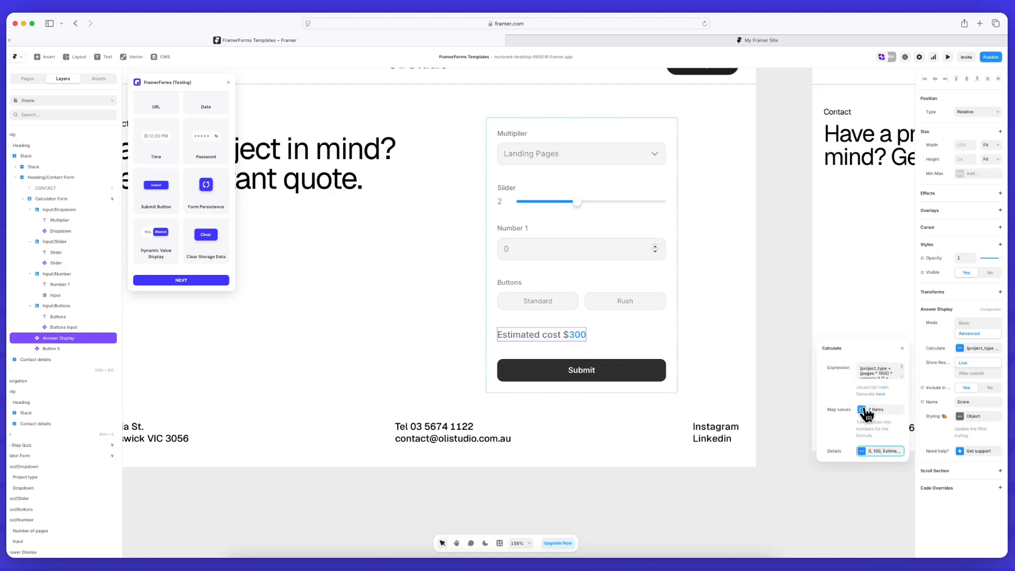
click(866, 449)
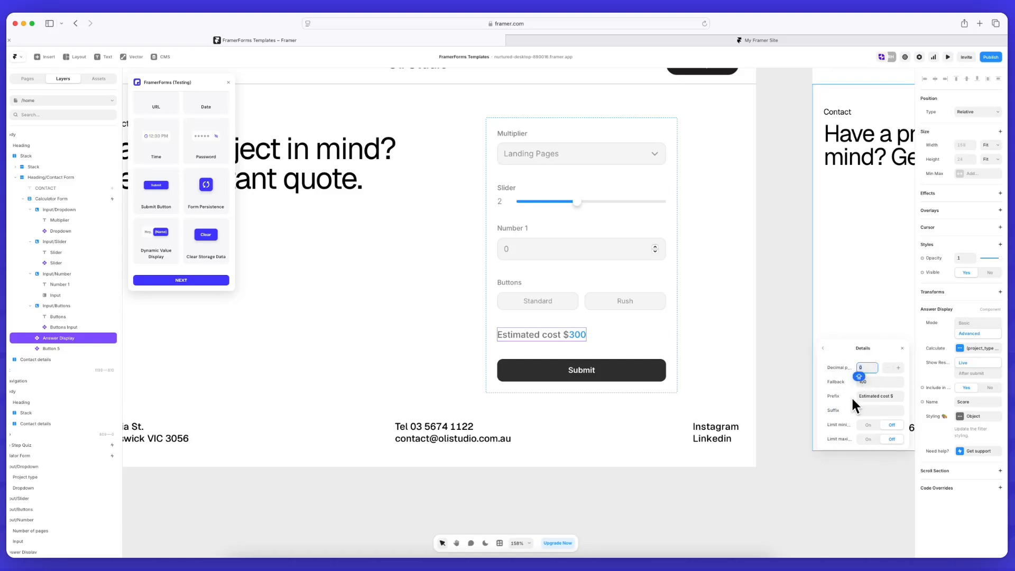
click(866, 383)
text(300)
click(883, 395)
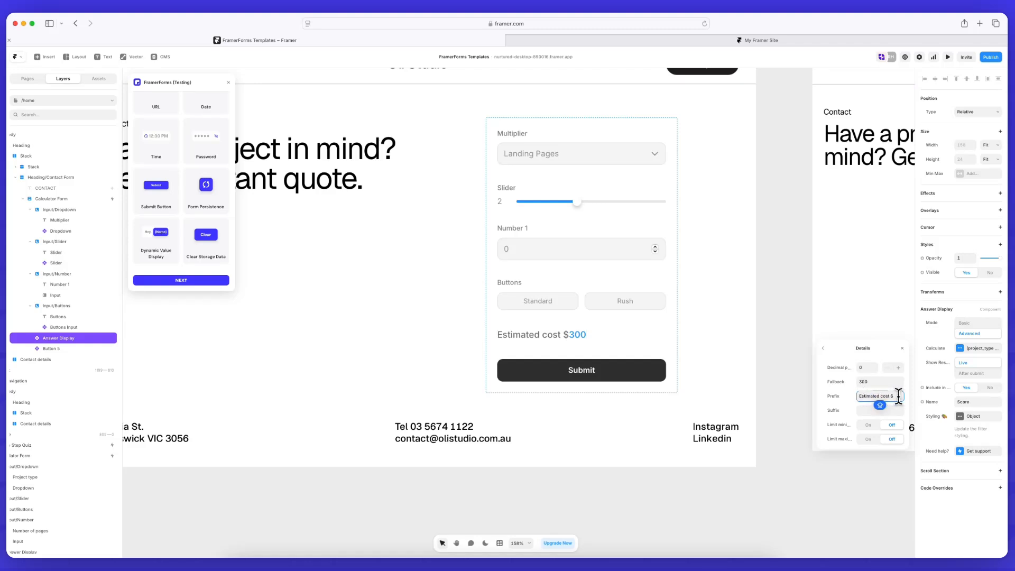
click(899, 396)
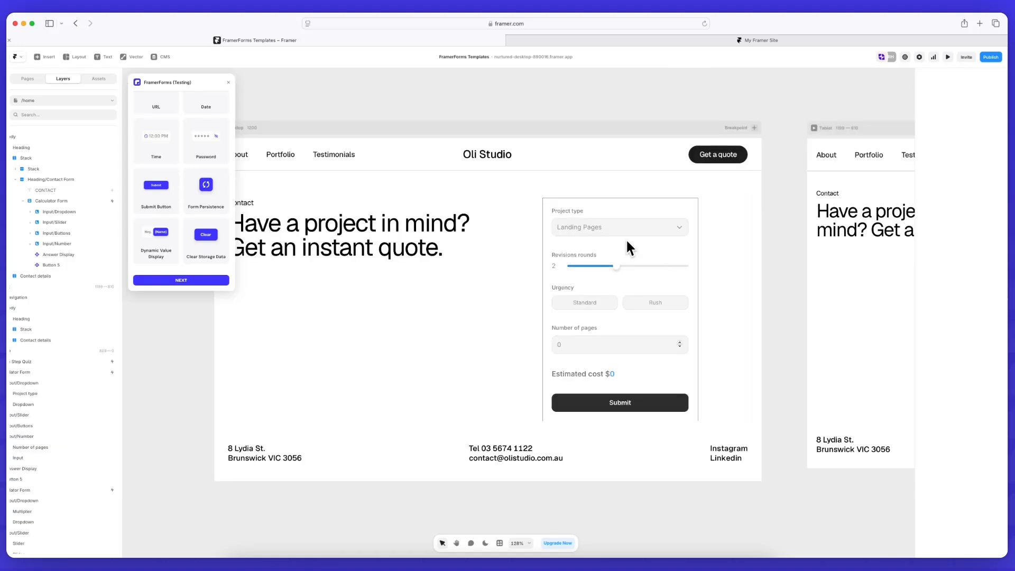
Open the live preview of the contact page and choose Full Site as the project type
click(574, 209)
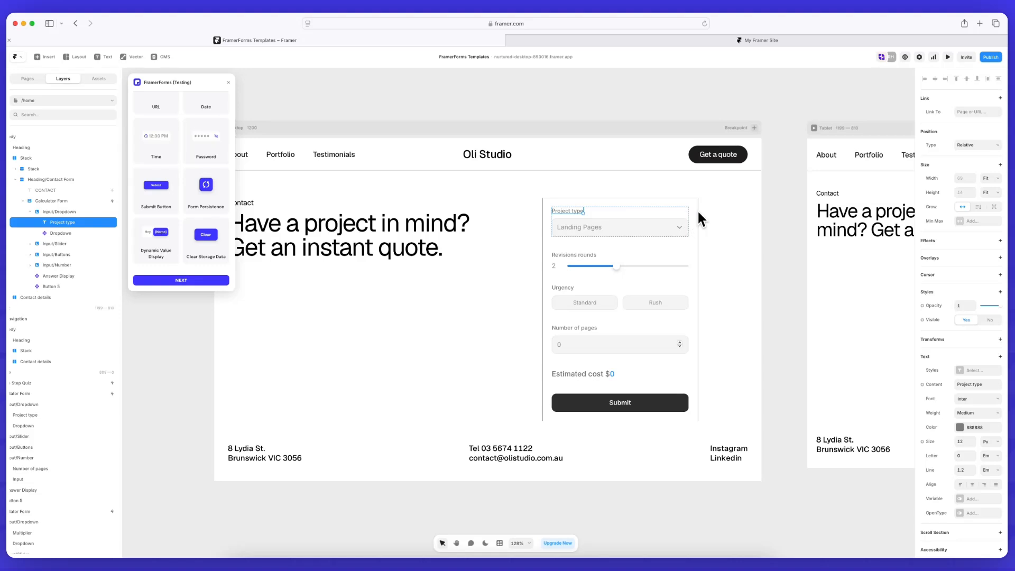
click(948, 58)
click(608, 247)
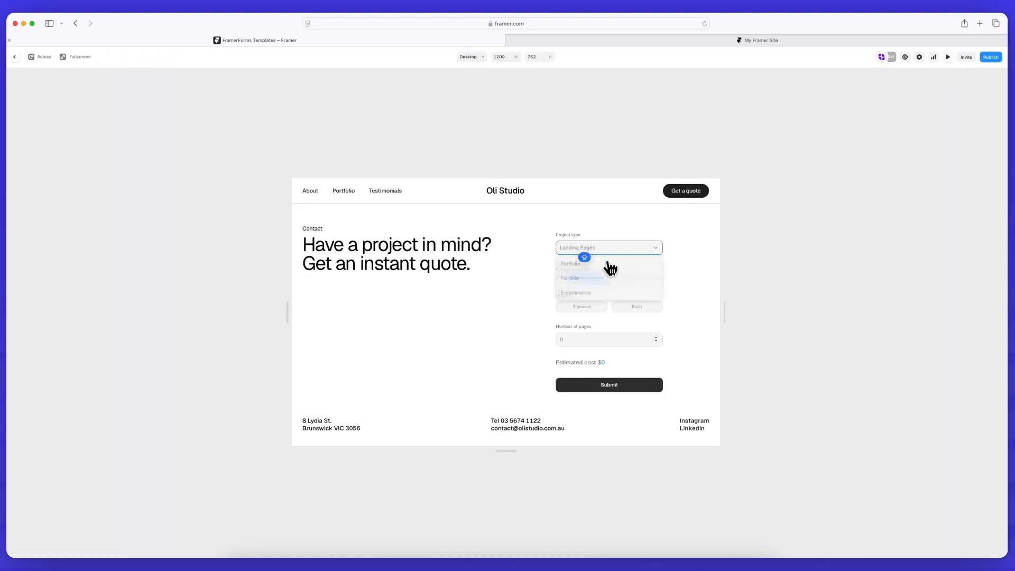
click(608, 276)
Set revisions to 3, urgency to Standard, and enter the page count for the $1170 estimate
click(625, 278)
click(581, 307)
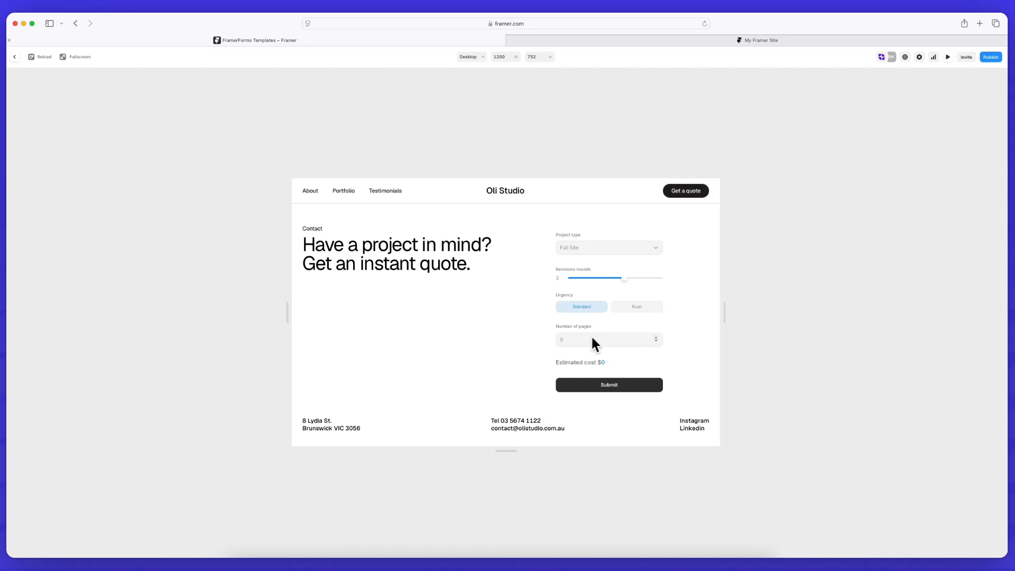
click(594, 341)
text(8)
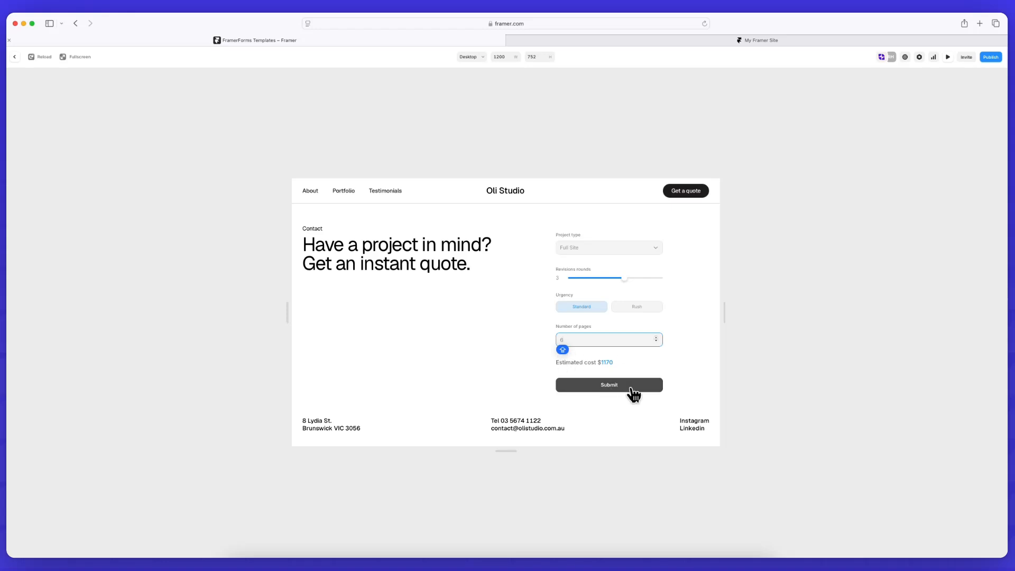
click(692, 396)
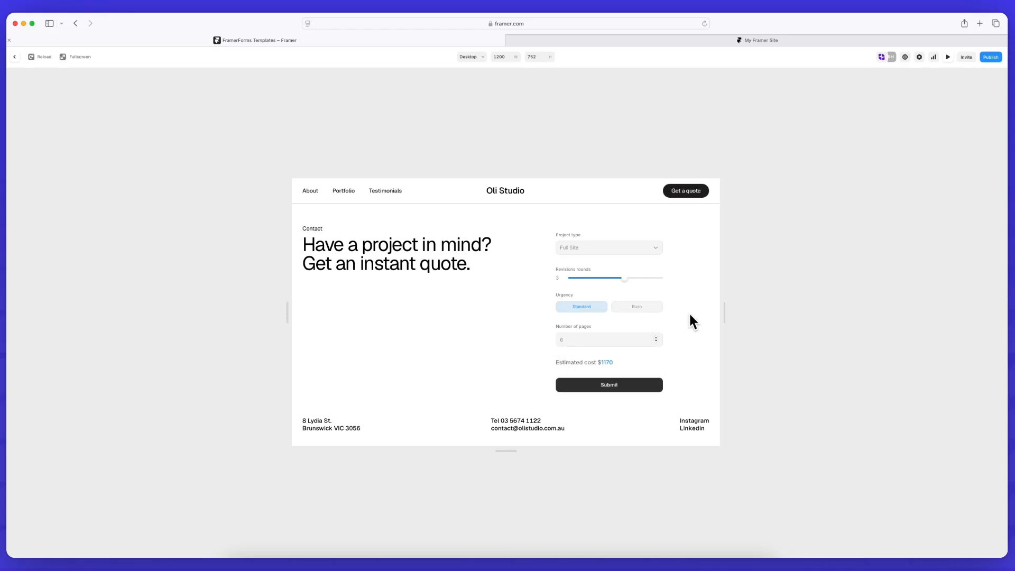